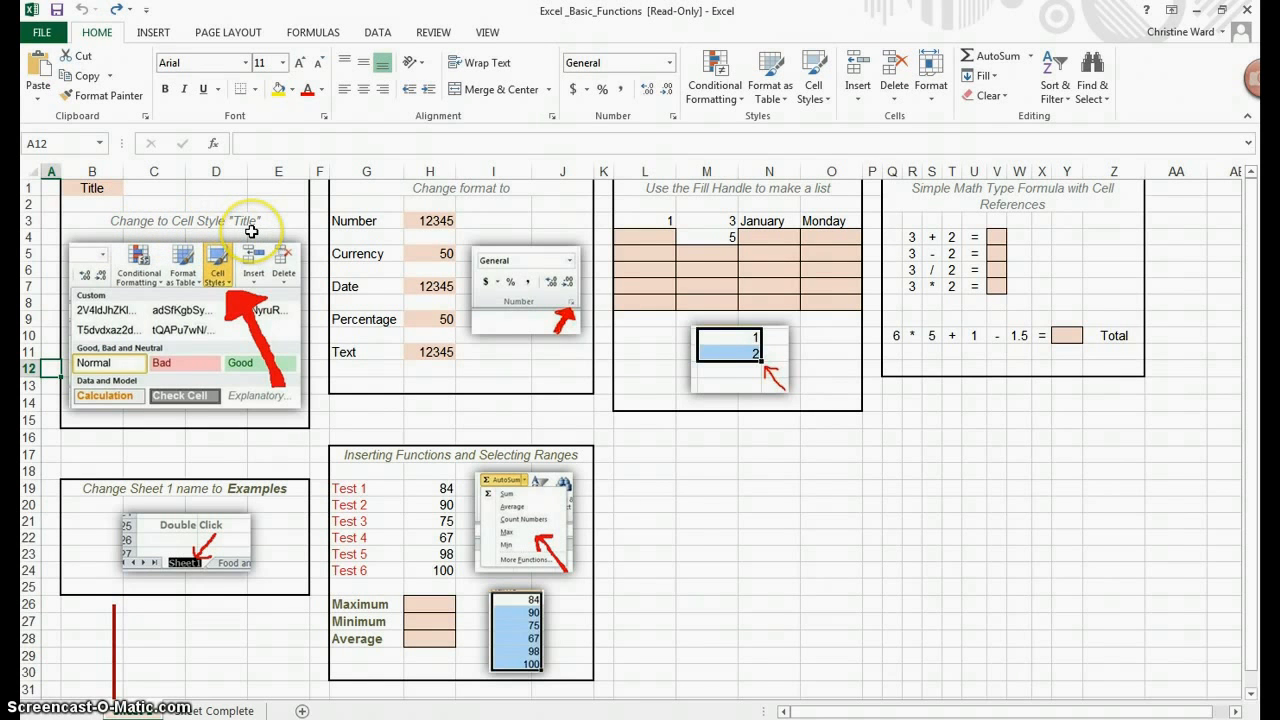
# Step: Apply the Title cell style to cell B1, undoing and redoing the change once
pyautogui.click(103, 188)
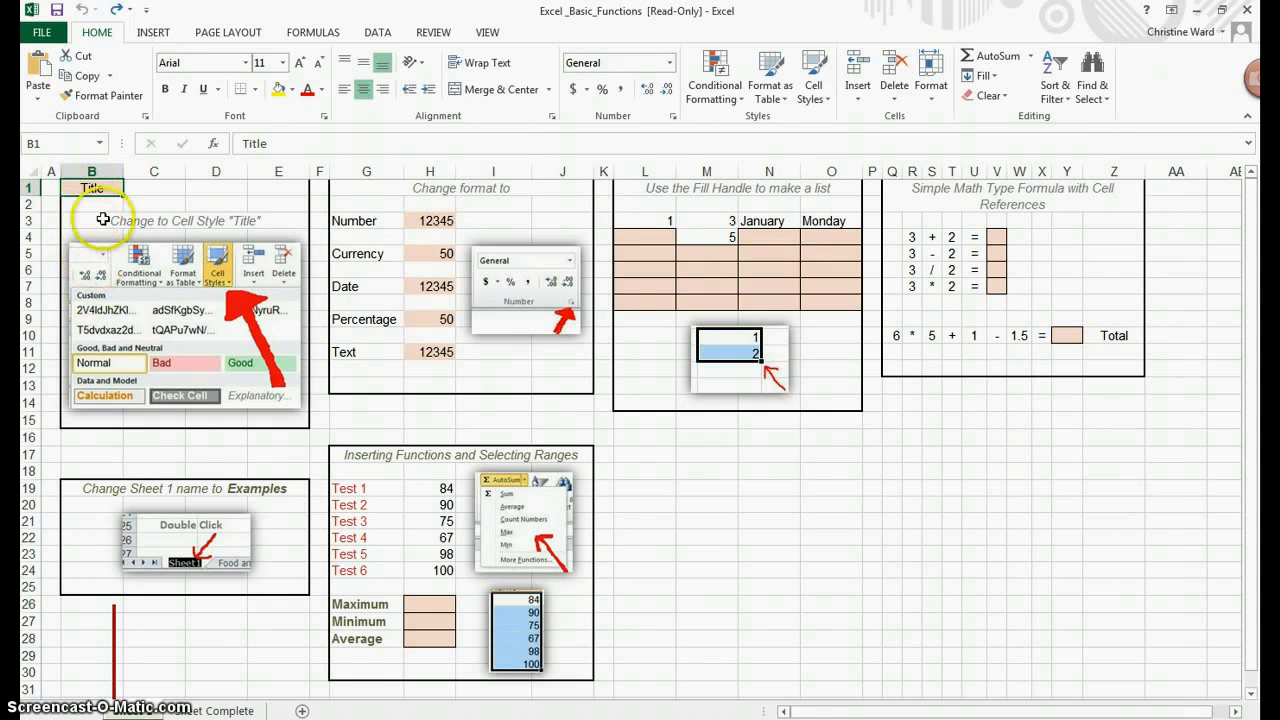
pyautogui.click(103, 168)
pyautogui.click(101, 192)
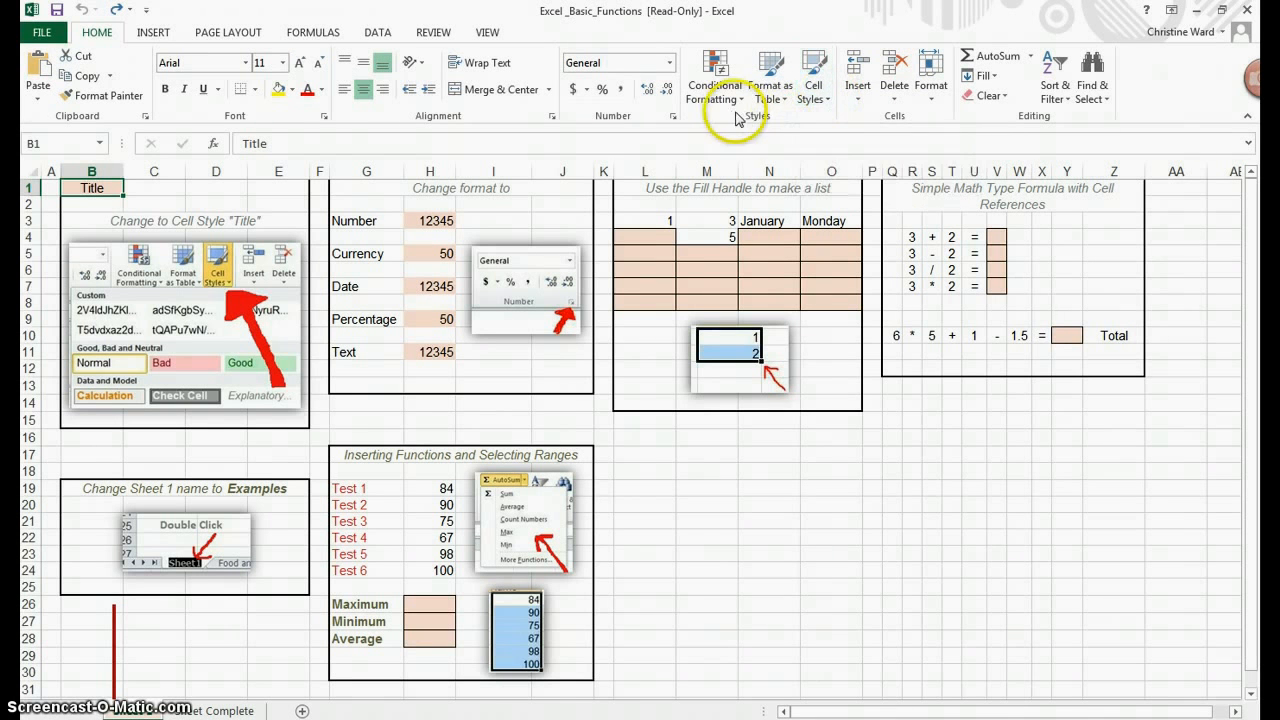
pyautogui.click(828, 104)
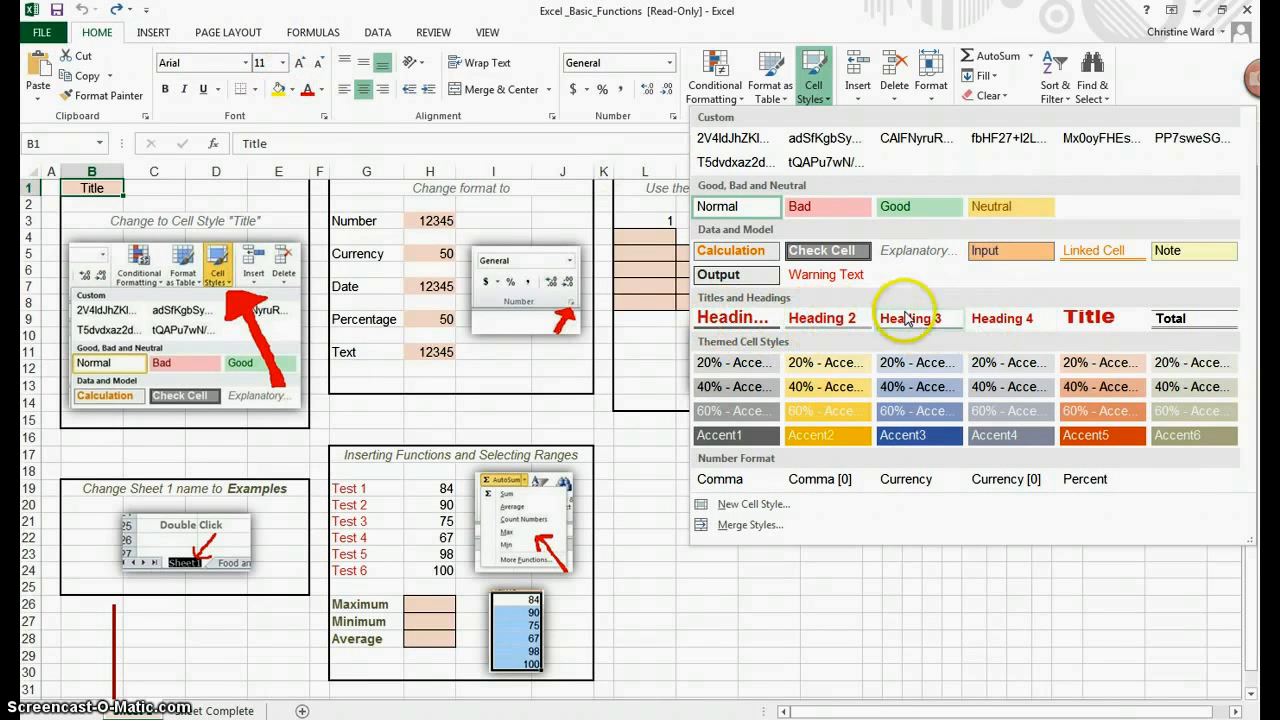
pyautogui.click(1094, 317)
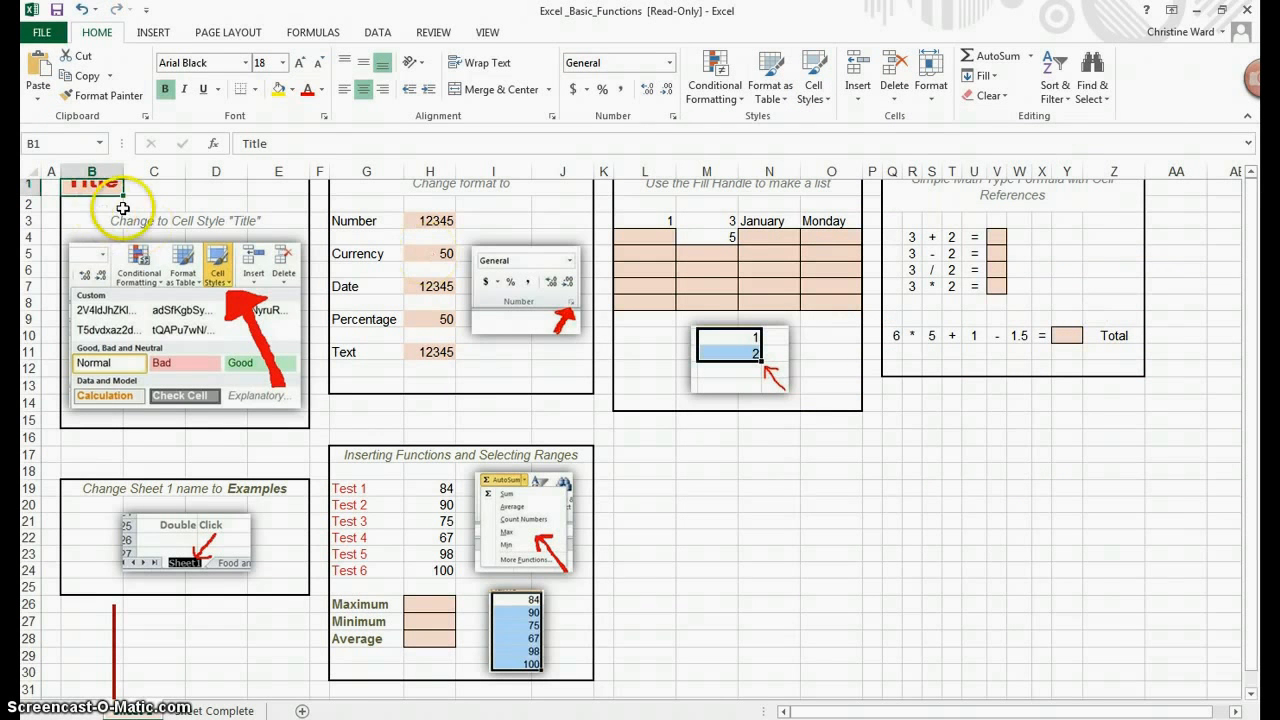
pyautogui.click(82, 10)
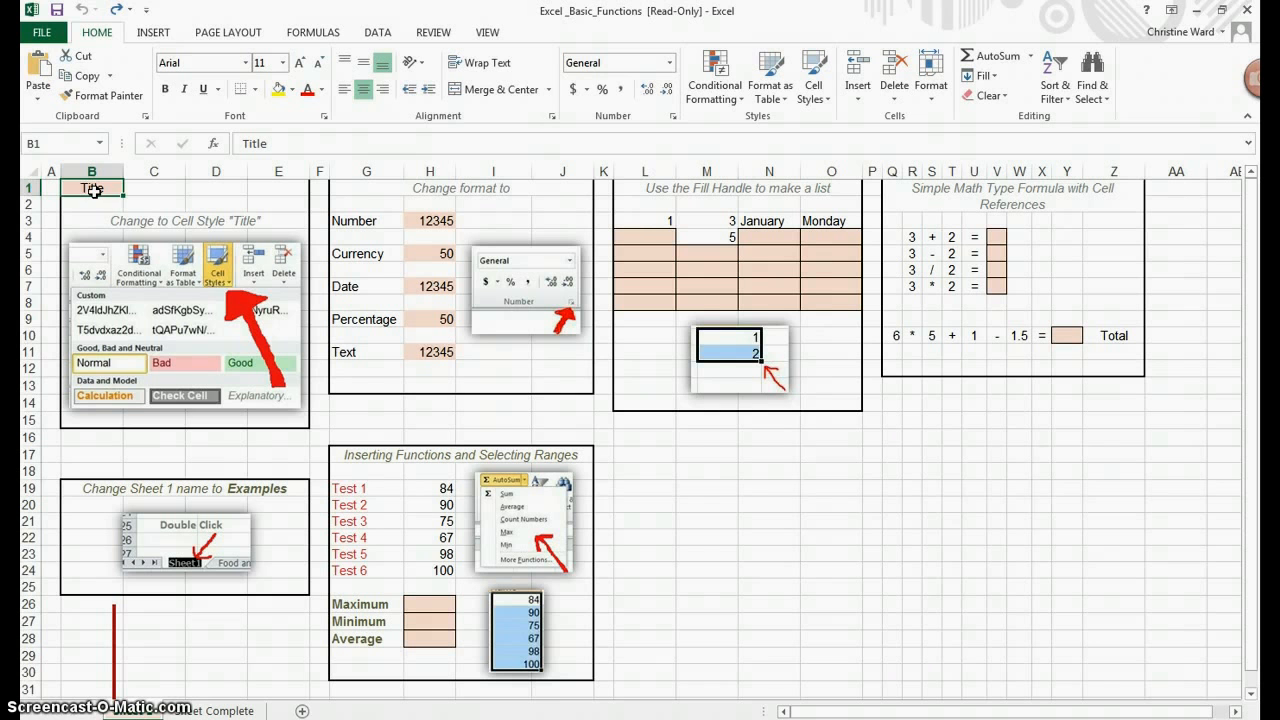
pyautogui.click(112, 10)
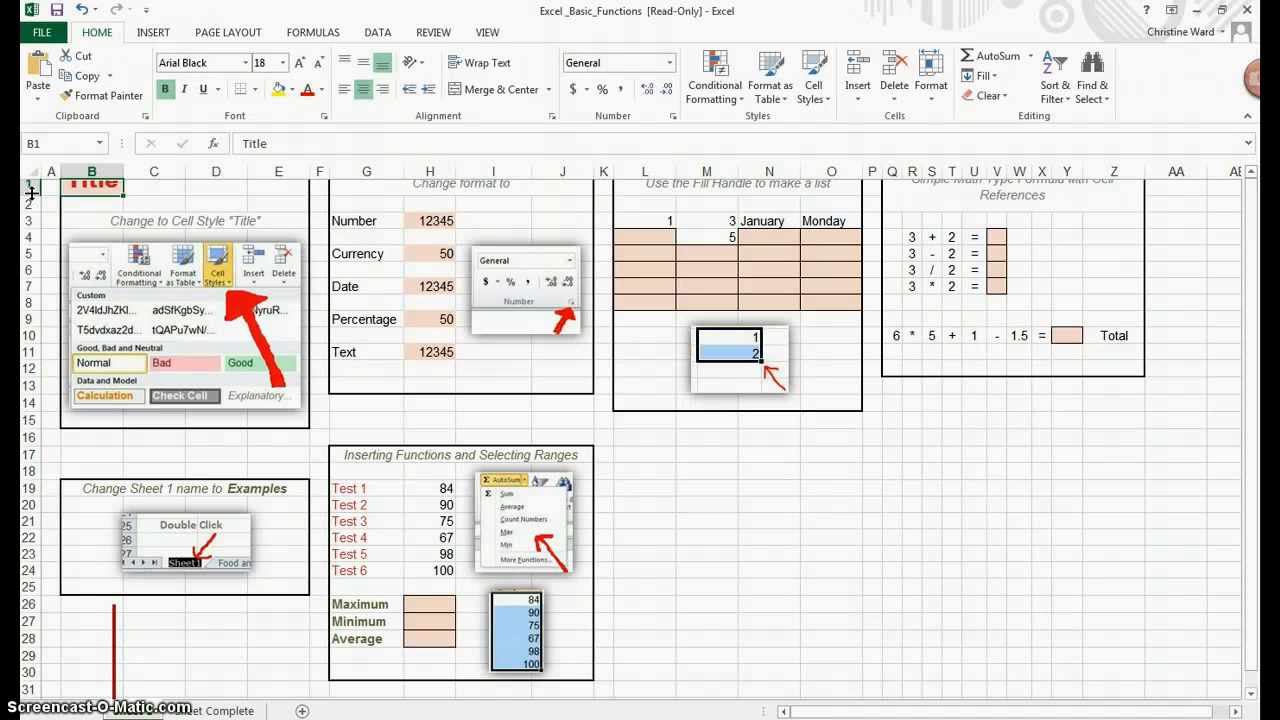
# Step: Increase row 1's height to 36.00 (48 pixels) so the styled title fits
pyautogui.moveTo(31, 192); pyautogui.dragTo(32, 193)
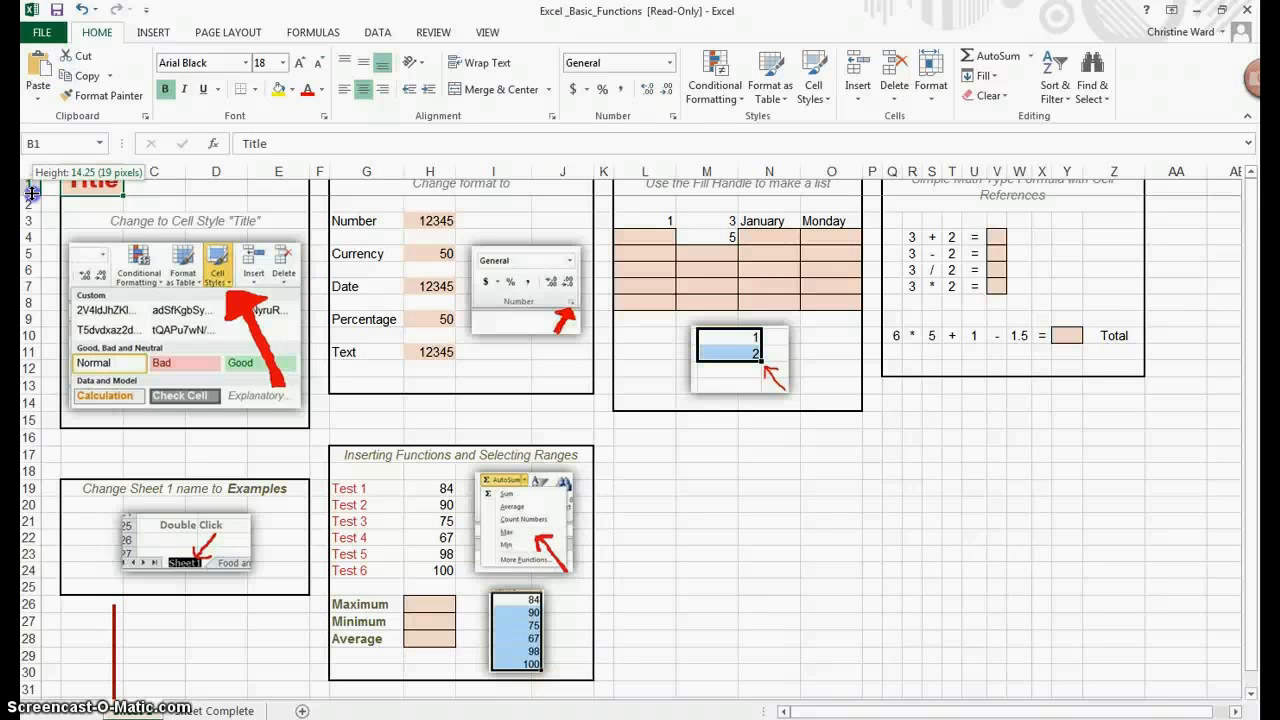
pyautogui.moveTo(26, 194)
pyautogui.mouseDown()
pyautogui.moveTo(30, 227)
pyautogui.moveTo(33, 210)
pyautogui.mouseUp()
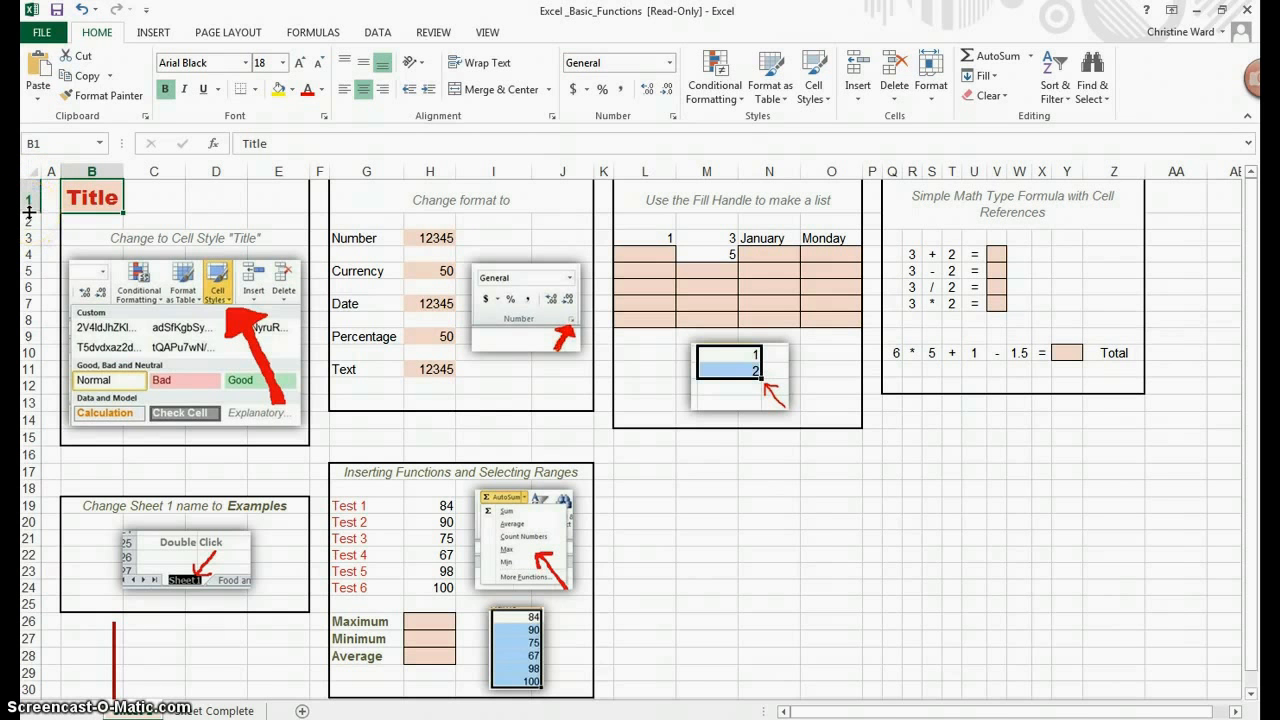
pyautogui.moveTo(30, 212); pyautogui.dragTo(32, 220)
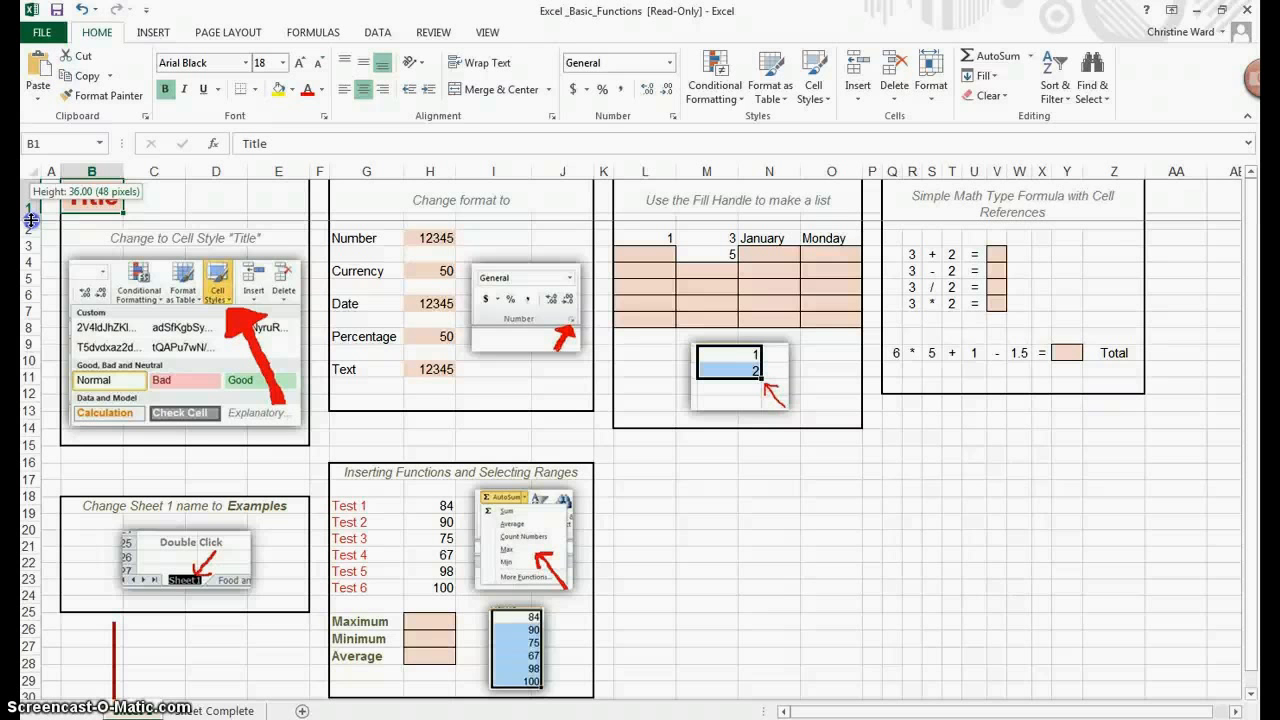
pyautogui.moveTo(32, 220); pyautogui.dragTo(31, 220)
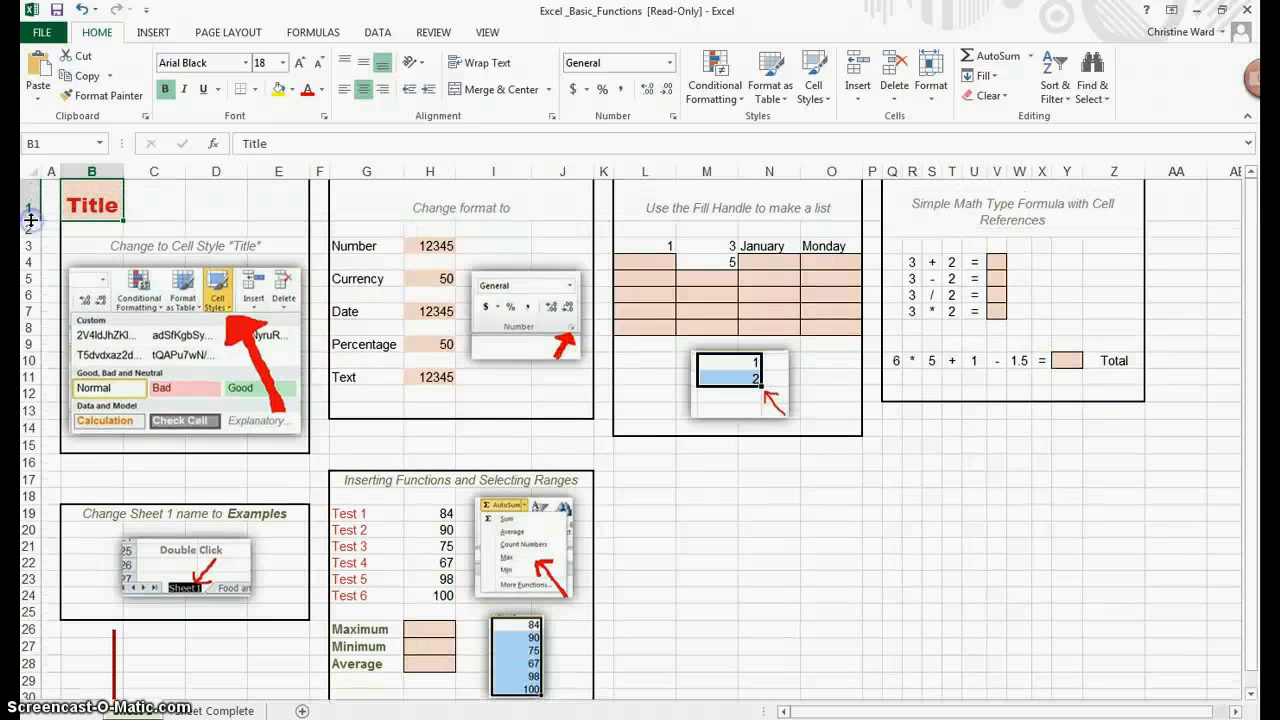
pyautogui.click(114, 200)
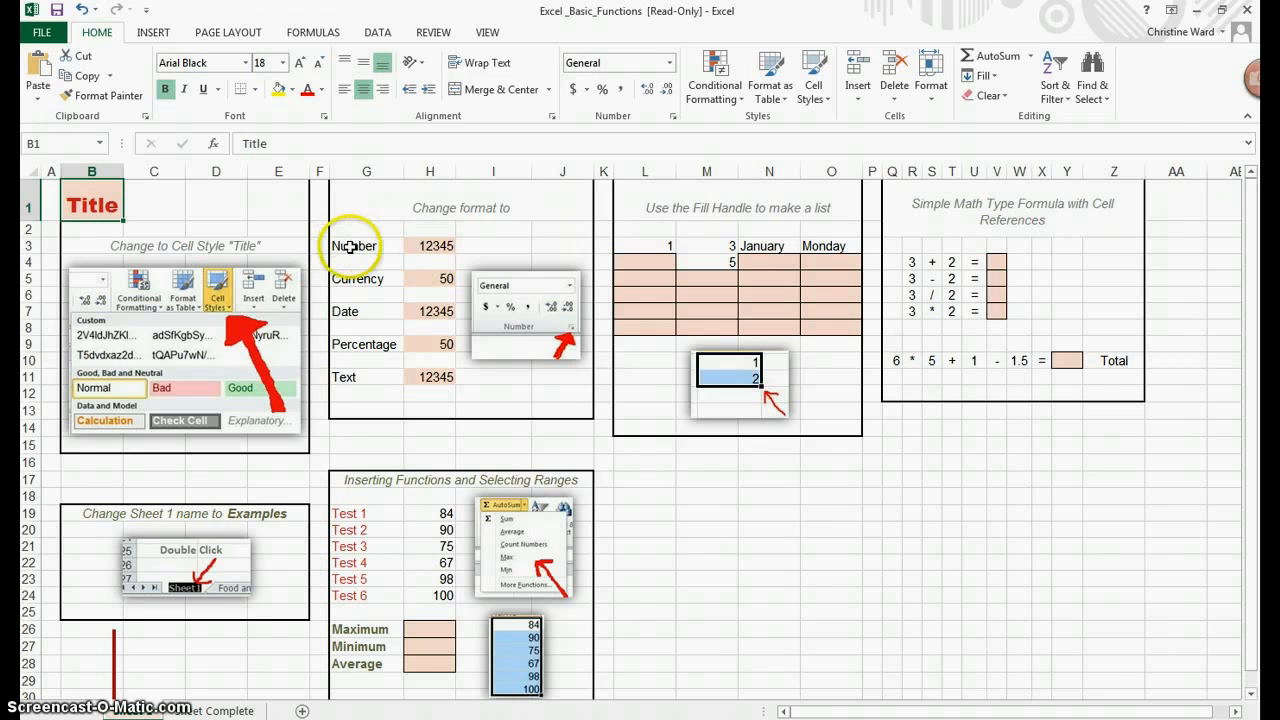
# Step: Format H3 with the Number category at 2 decimal places and widen column H to fit it
pyautogui.click(436, 245)
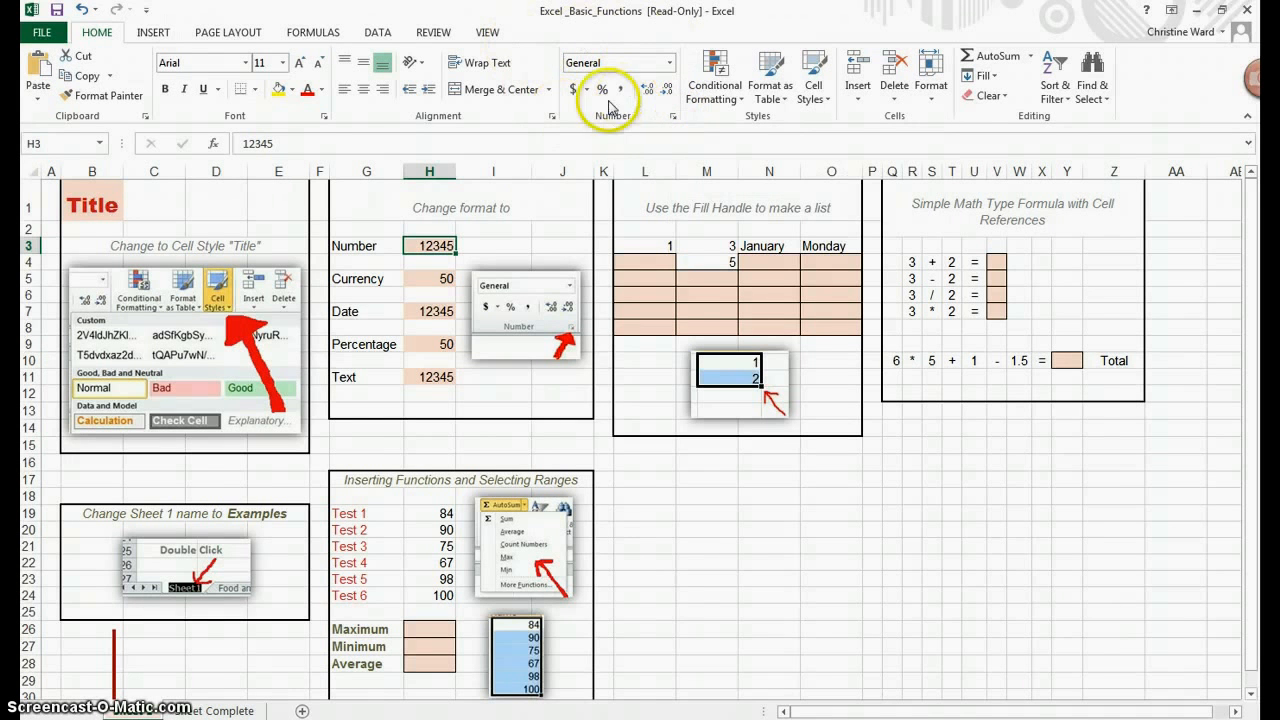
pyautogui.click(674, 120)
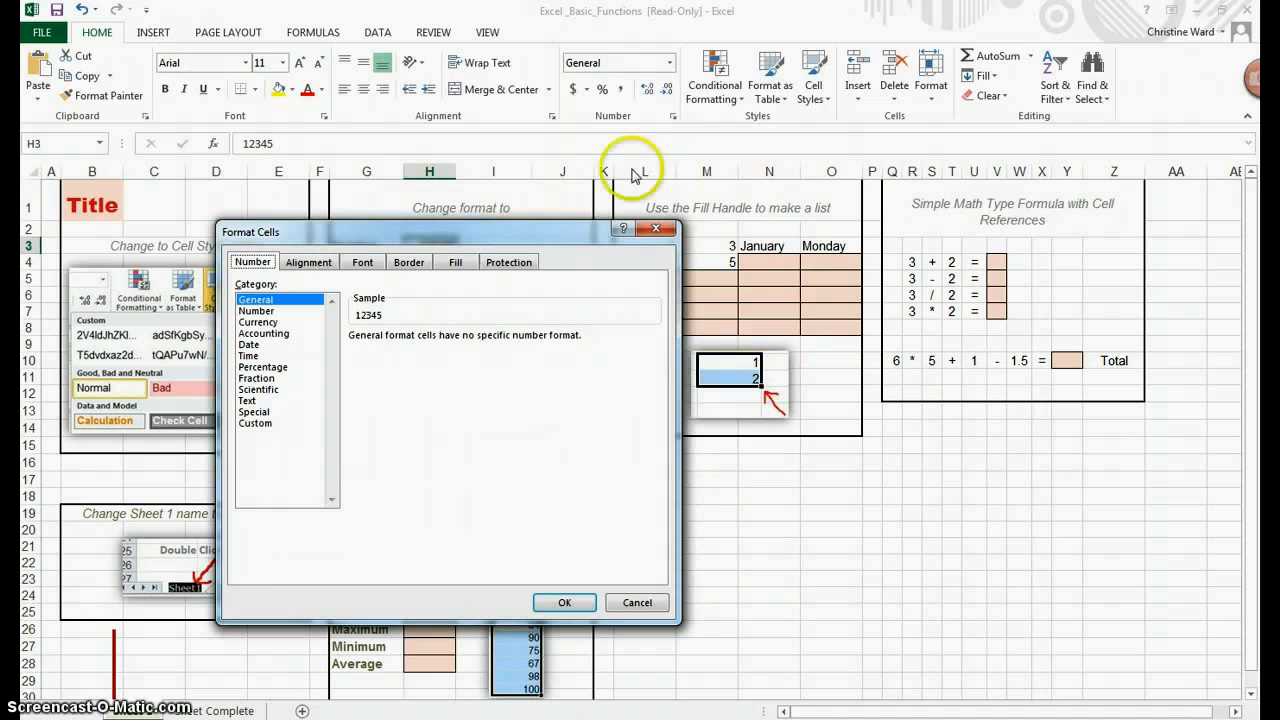
pyautogui.click(268, 313)
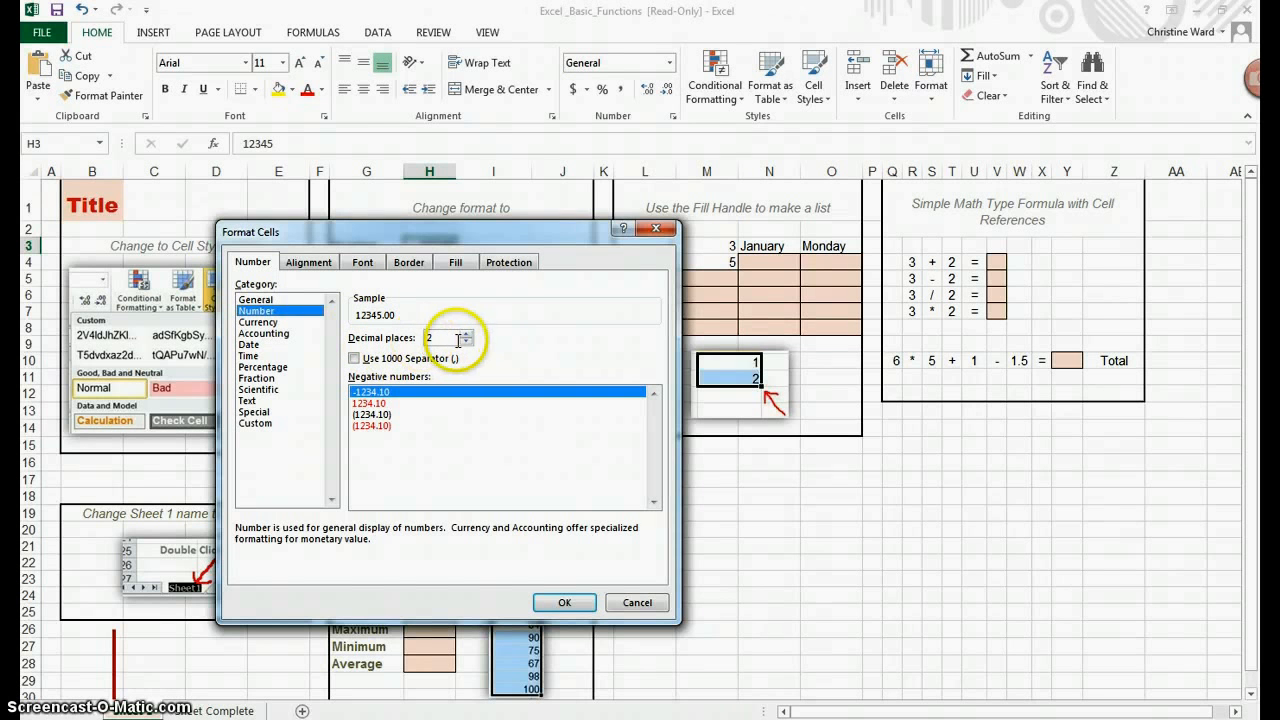
pyautogui.click(560, 603)
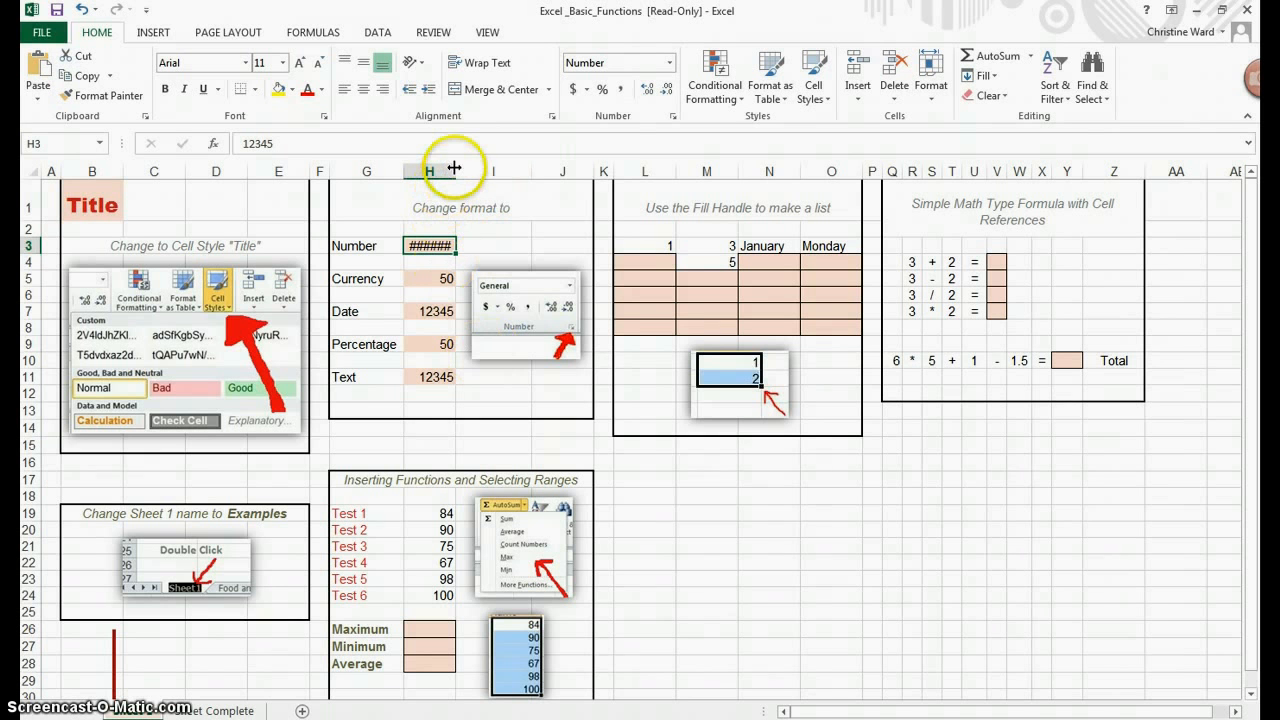
pyautogui.moveTo(454, 168); pyautogui.dragTo(456, 169)
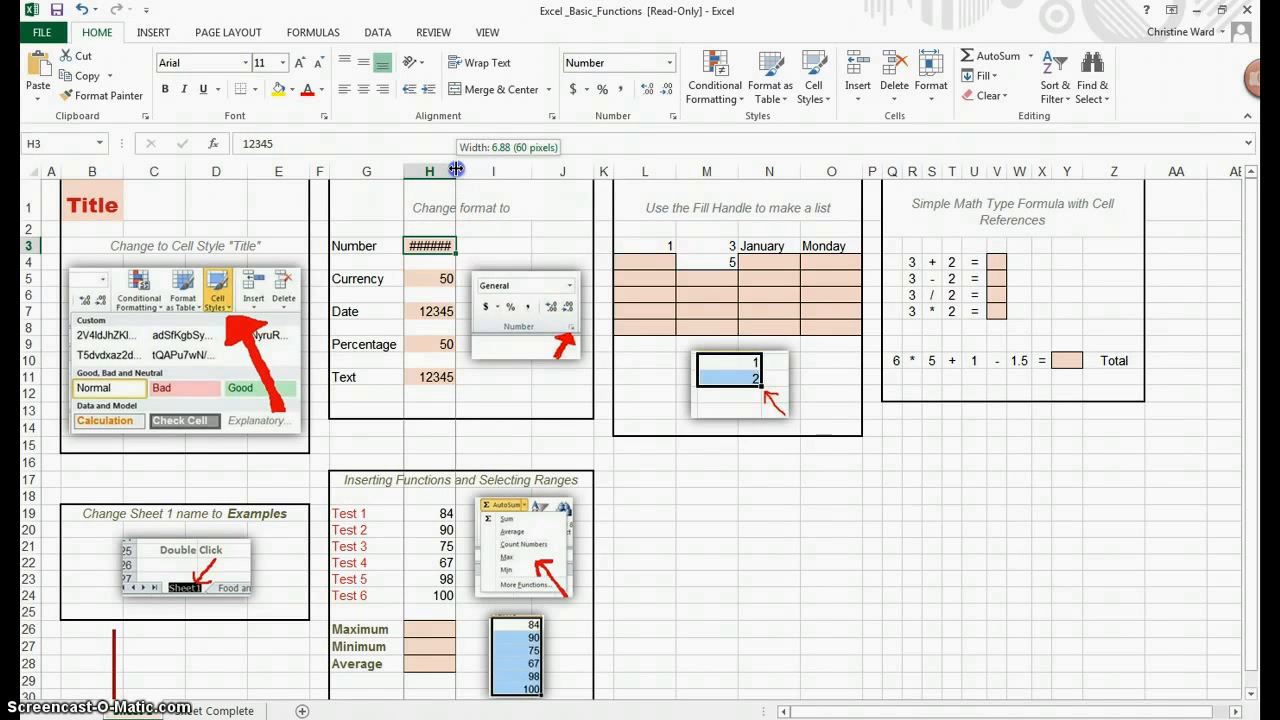
pyautogui.moveTo(456, 169); pyautogui.dragTo(497, 170)
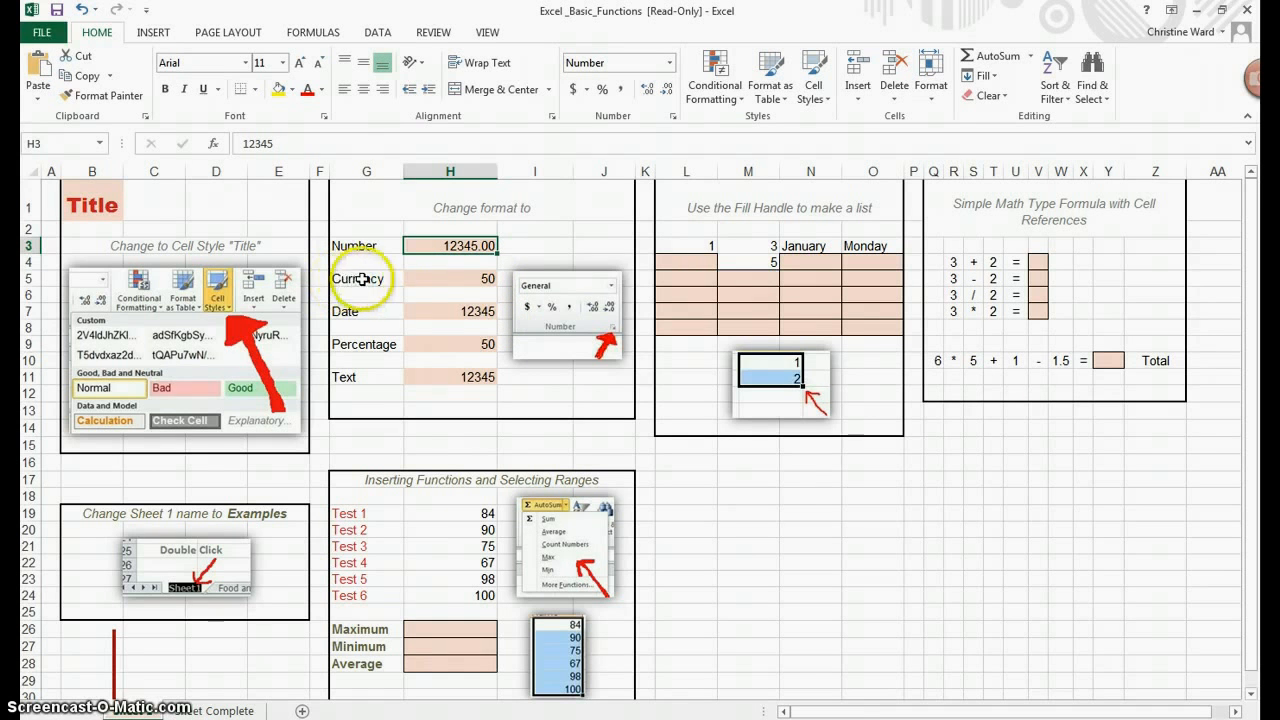
# Step: Format H5 as Currency with the $ symbol and 2 decimal places
pyautogui.click(453, 278)
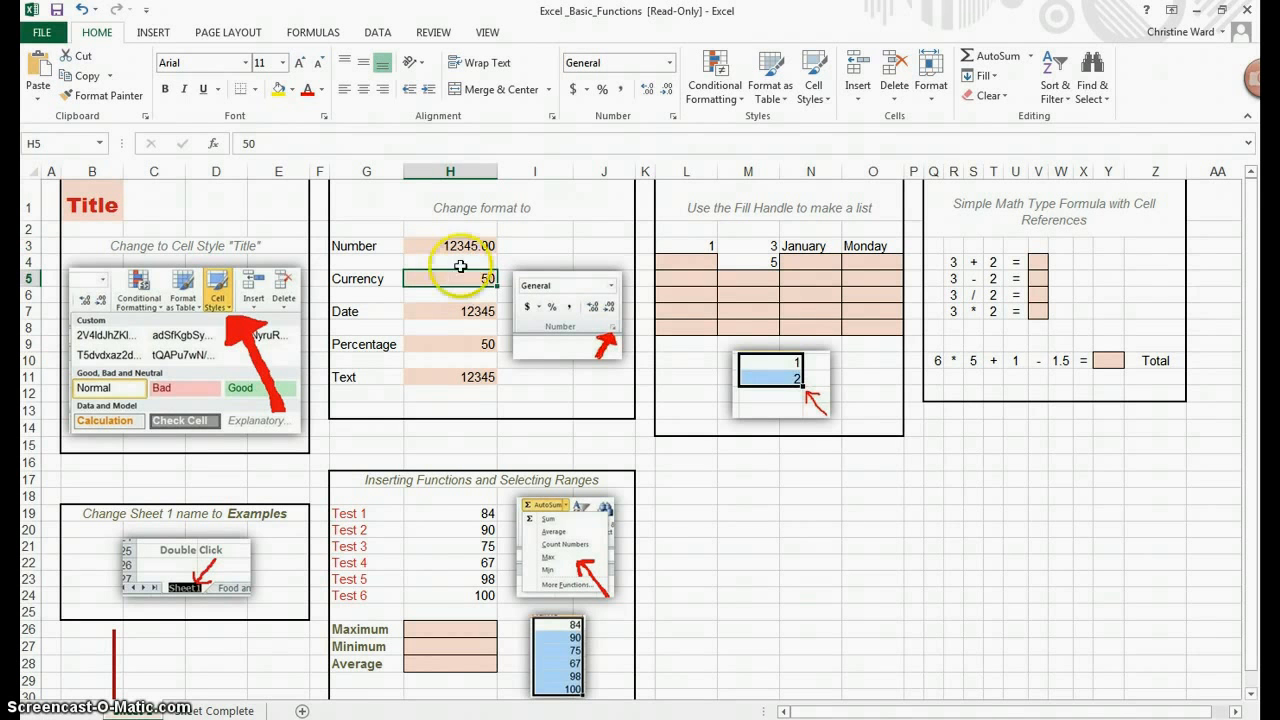
pyautogui.click(675, 118)
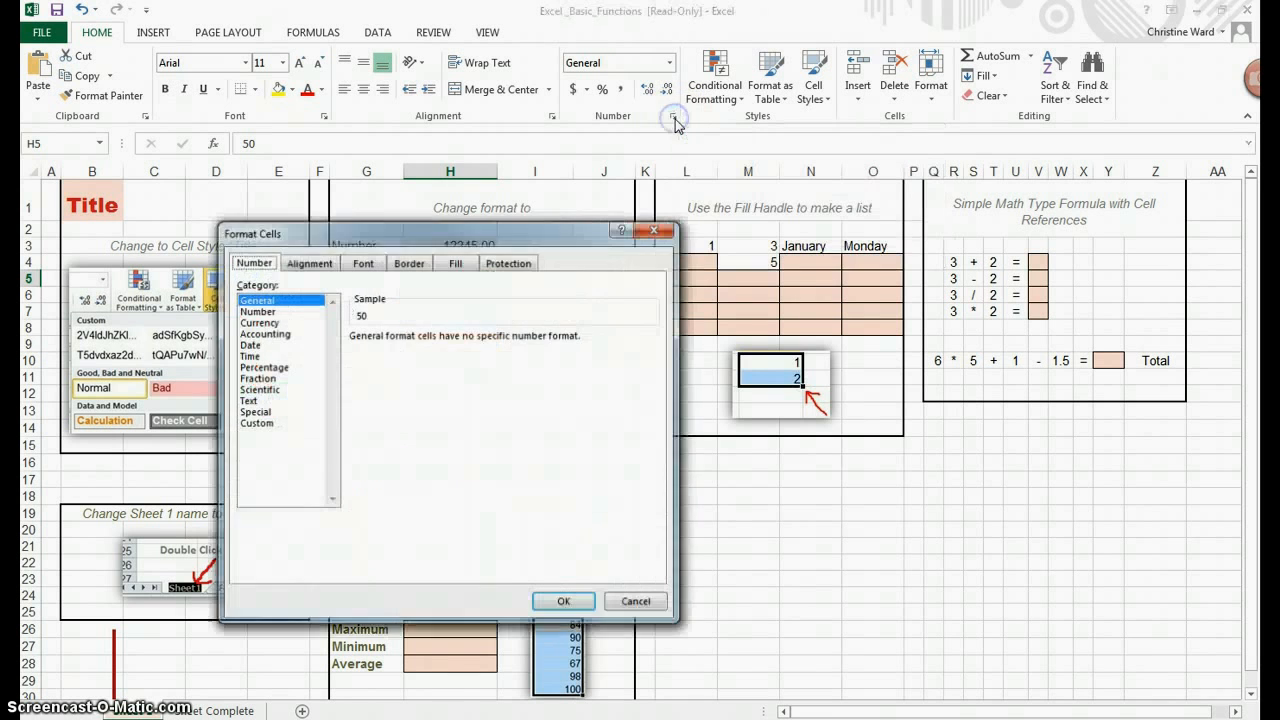
pyautogui.moveTo(586, 228); pyautogui.dragTo(989, 188)
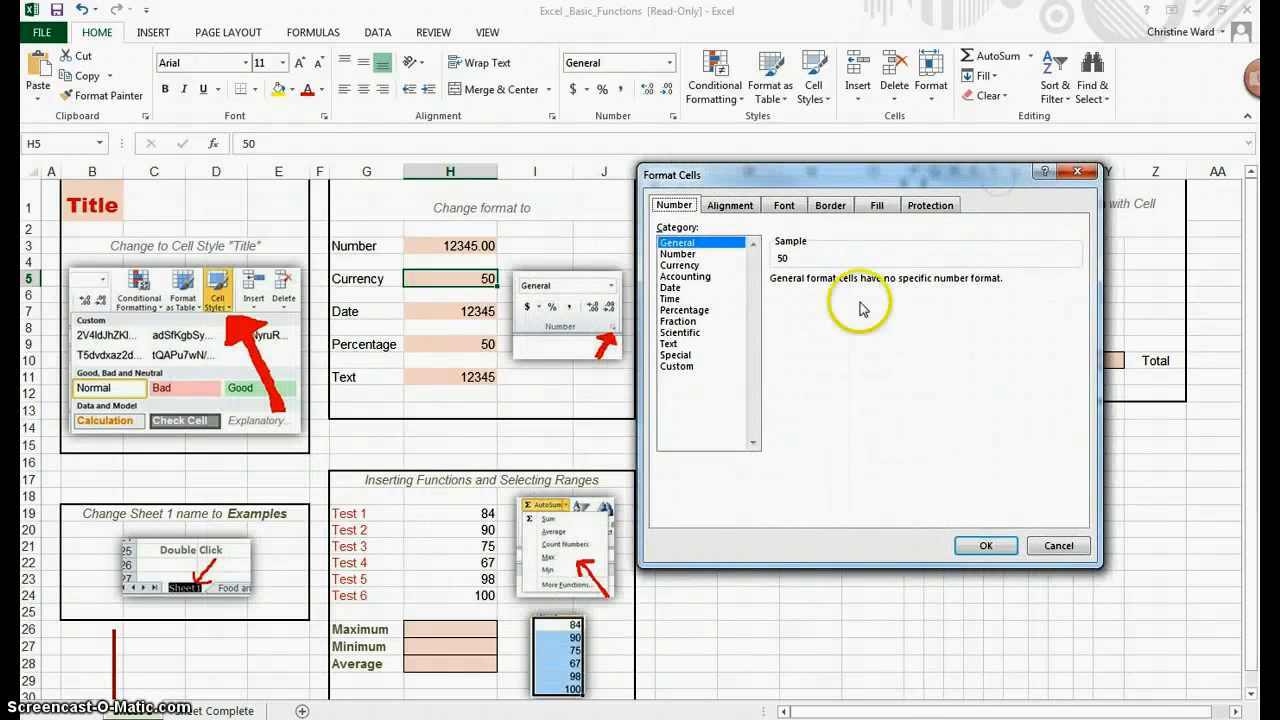
pyautogui.click(692, 265)
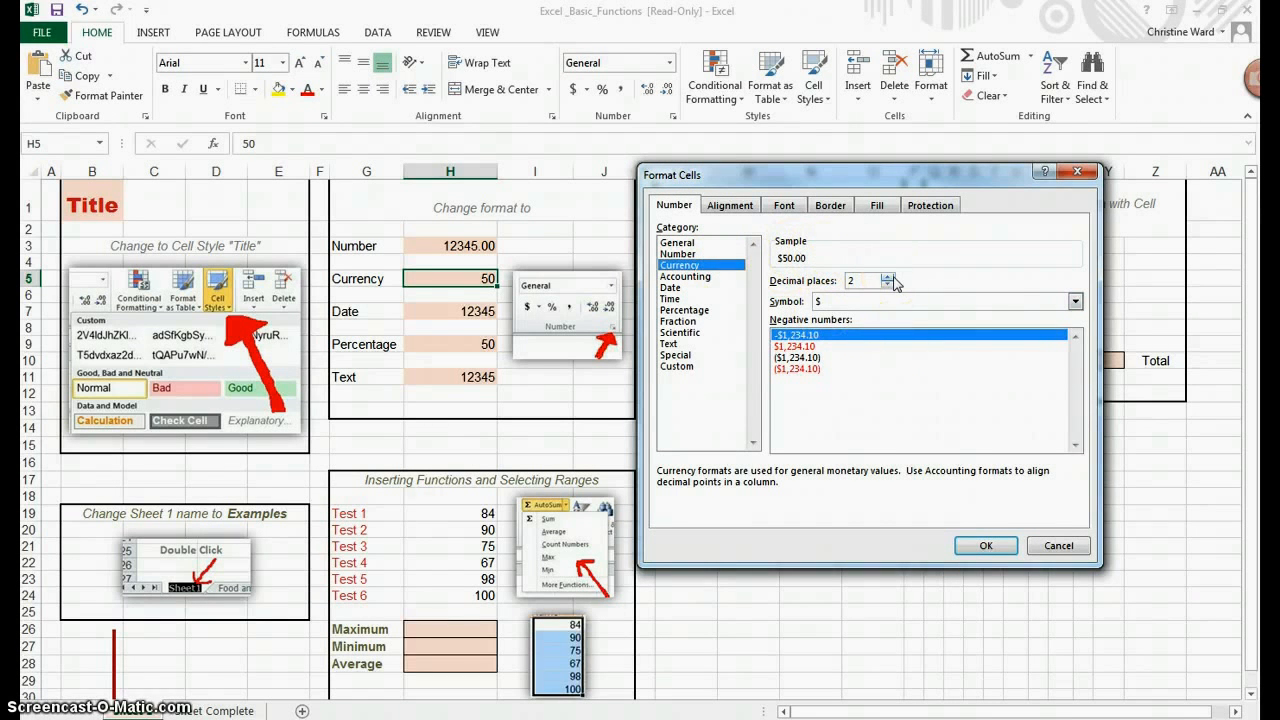
pyautogui.click(986, 546)
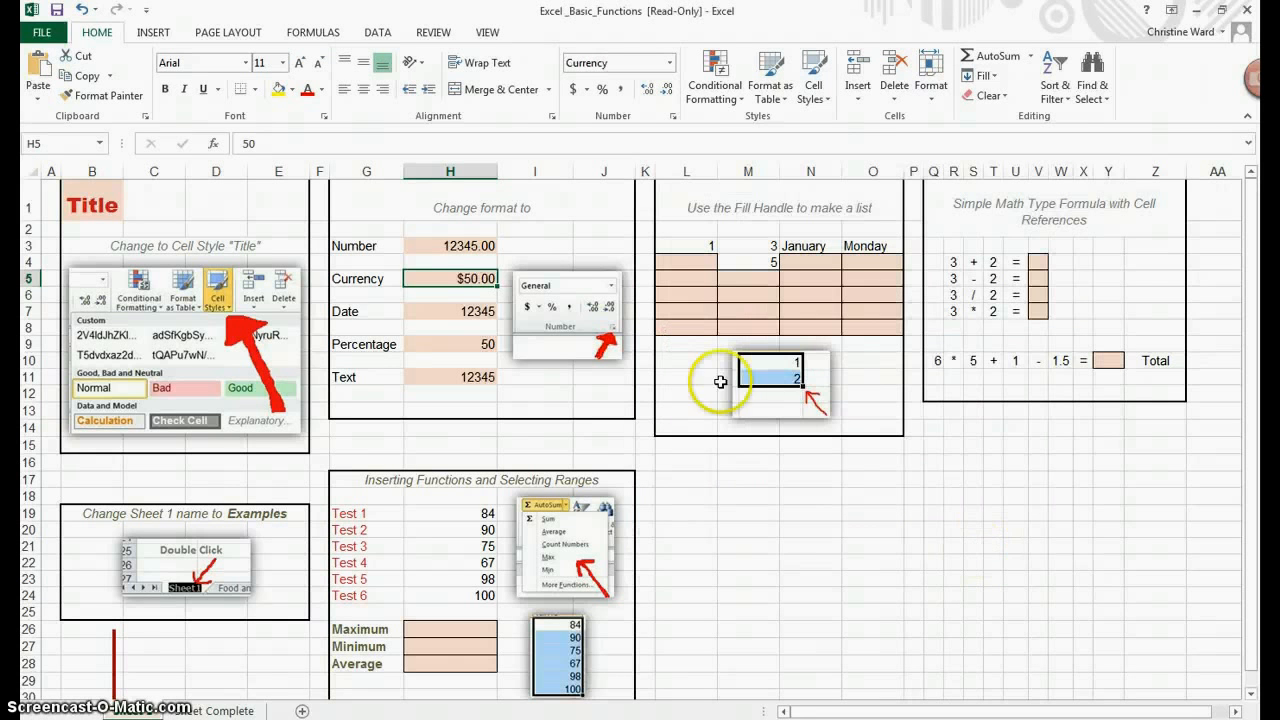
# Step: Format H7 as a Date using the 3/14/2012 type
pyautogui.click(442, 312)
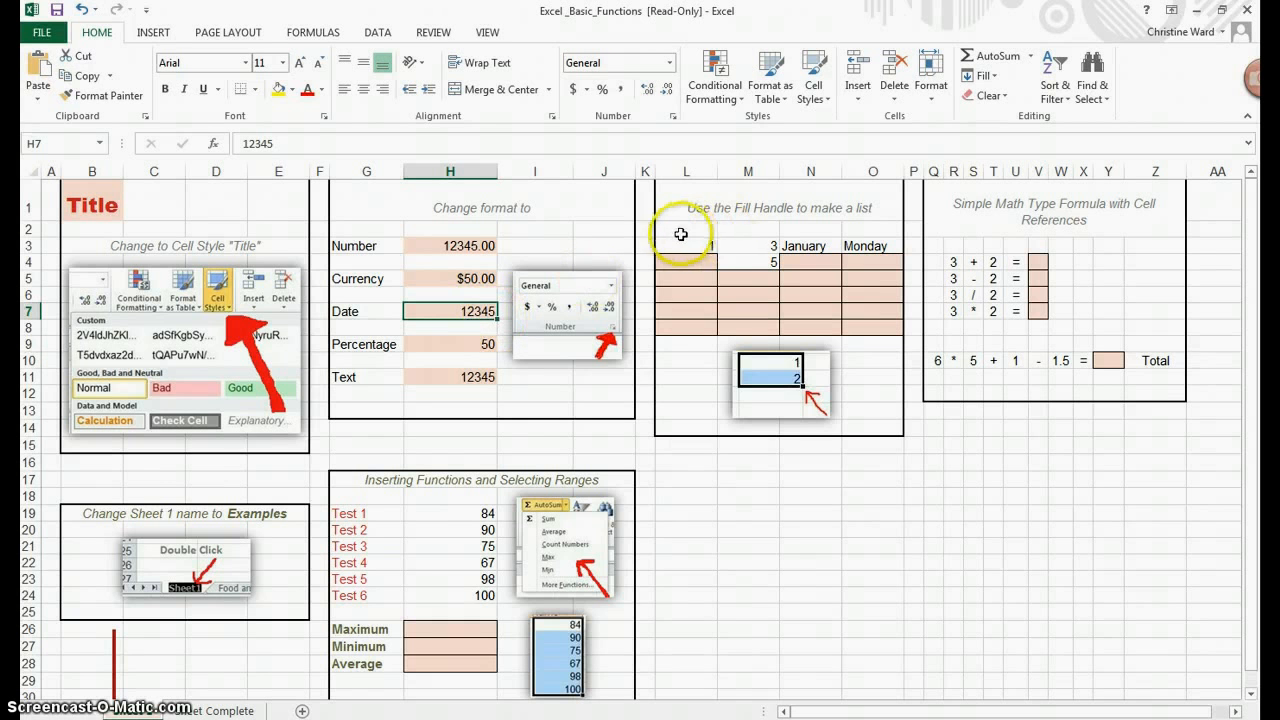
pyautogui.click(675, 121)
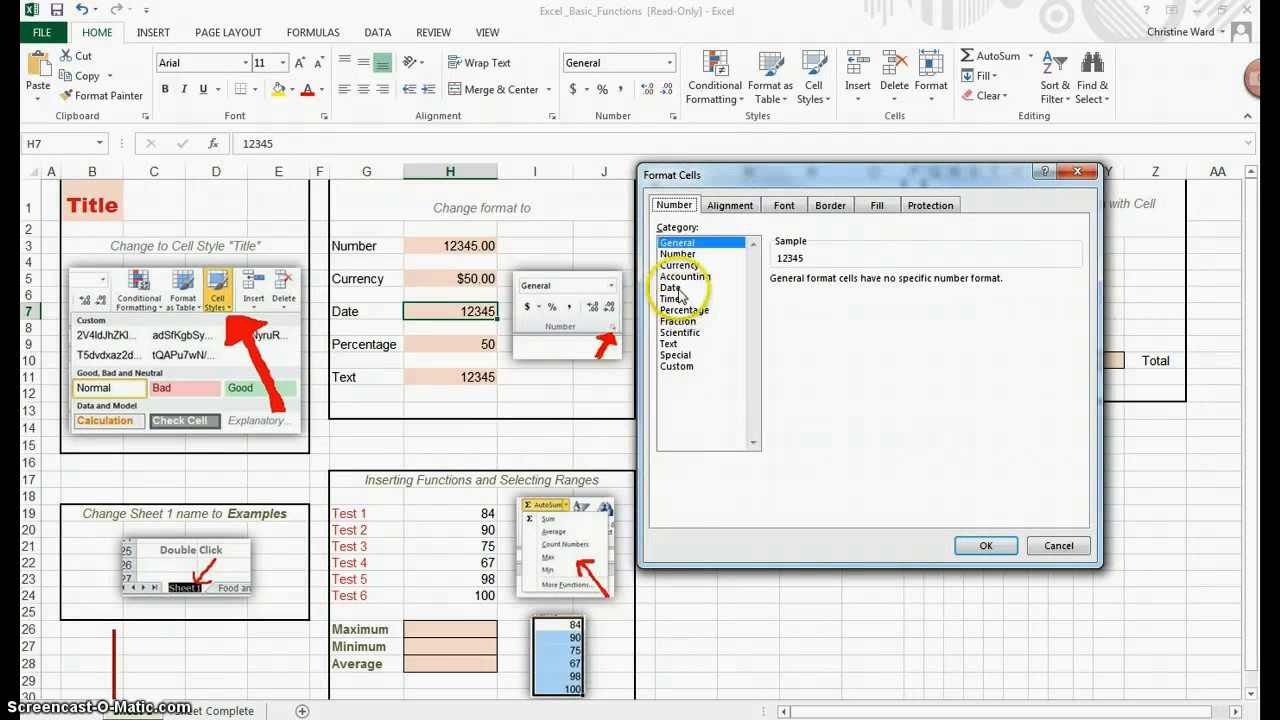
pyautogui.click(677, 287)
pyautogui.click(820, 293)
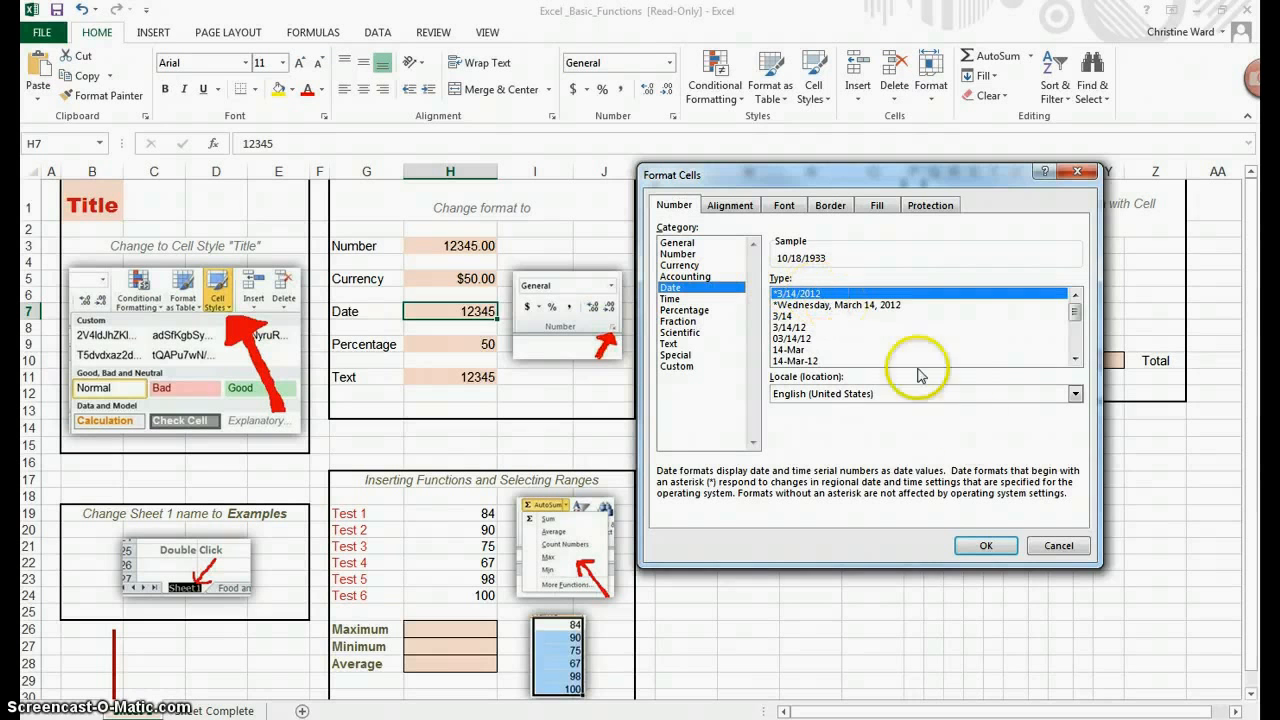
pyautogui.click(988, 548)
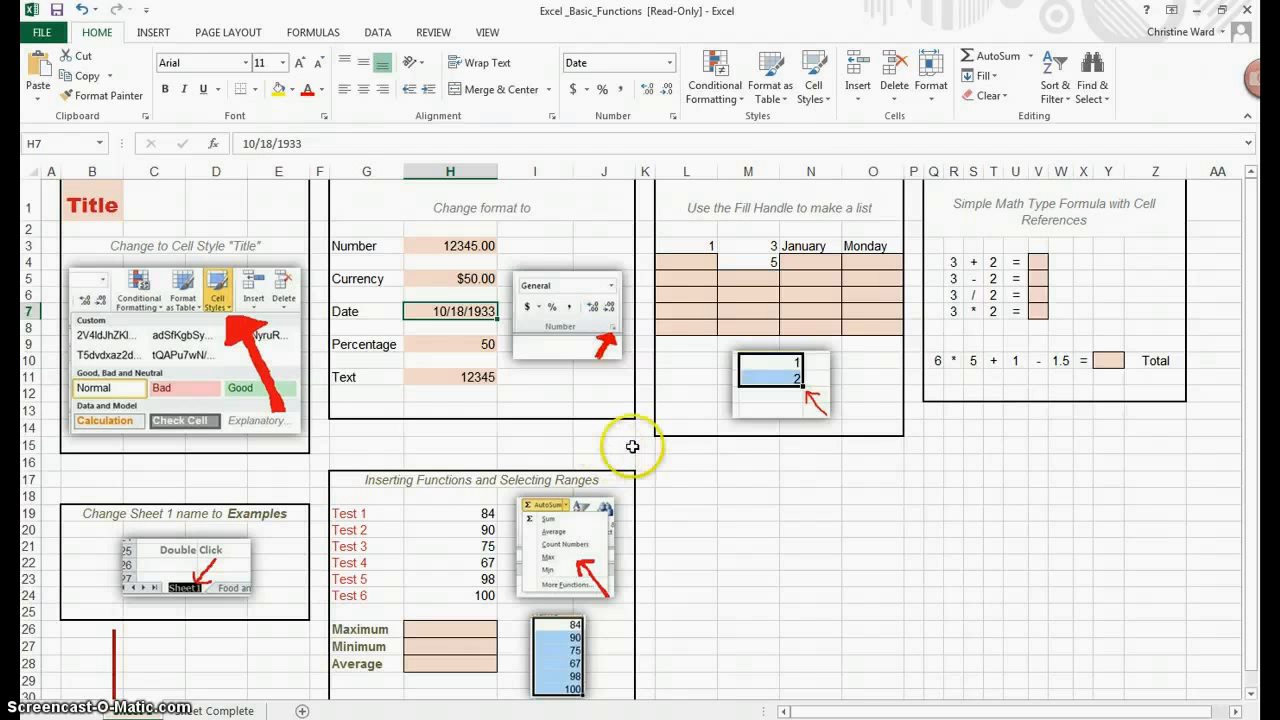
# Step: Apply the Percentage format with 2 decimal places to H9, then undo it
pyautogui.click(441, 344)
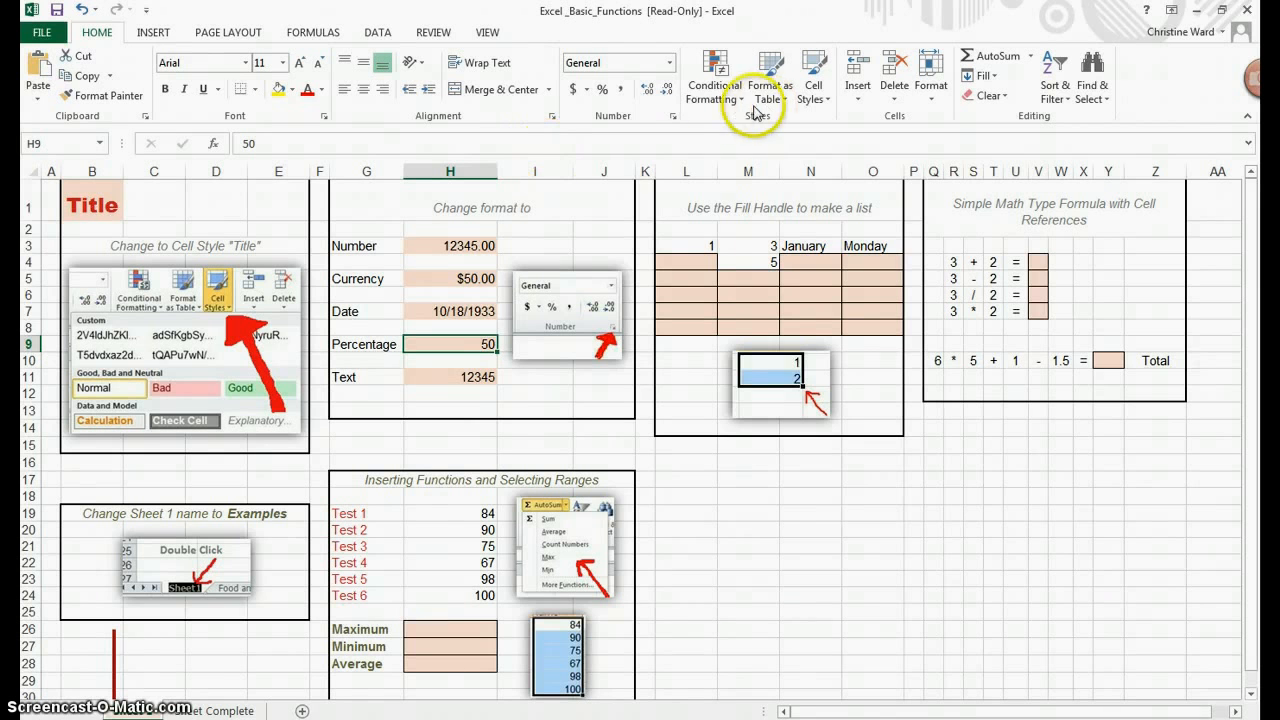
pyautogui.click(672, 118)
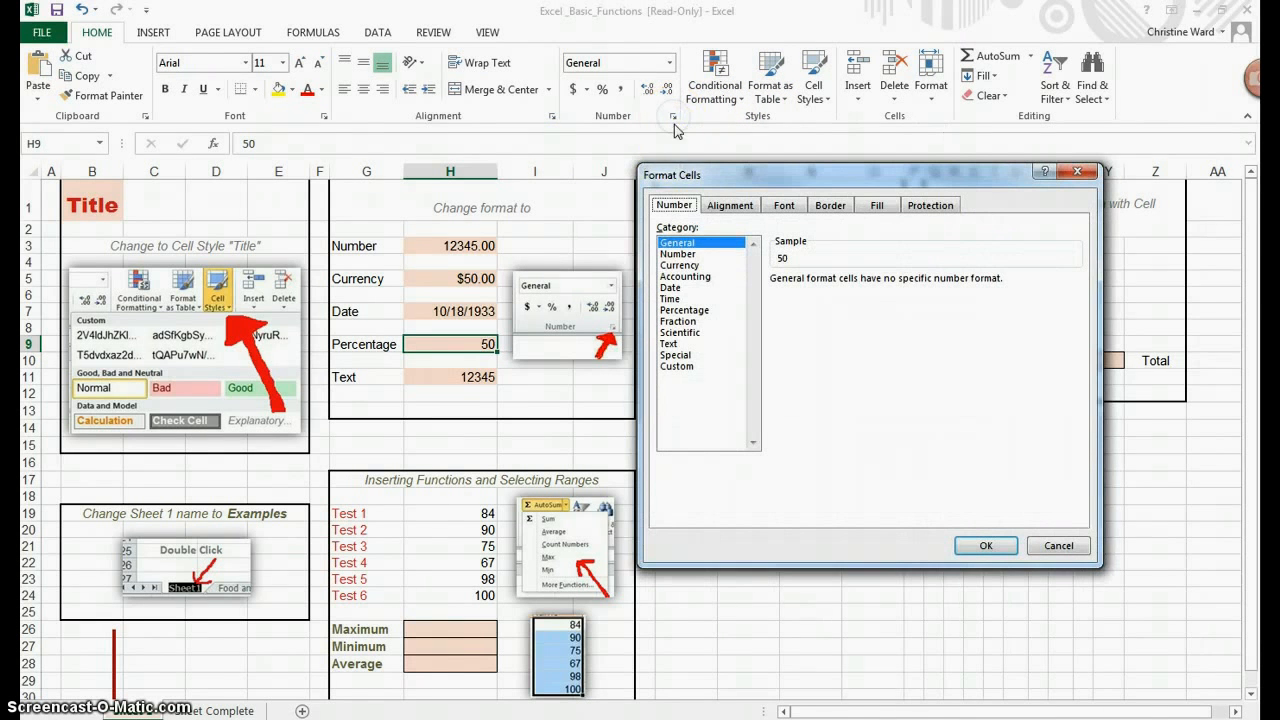
pyautogui.click(679, 312)
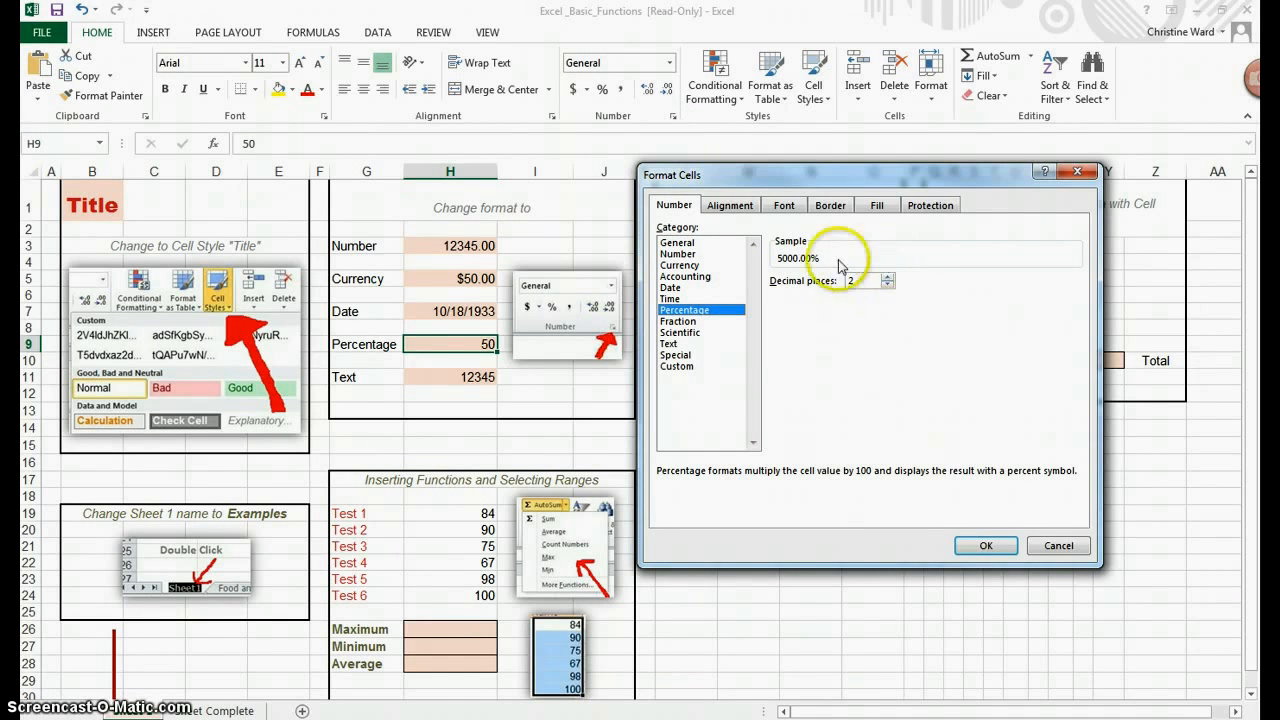
pyautogui.click(988, 546)
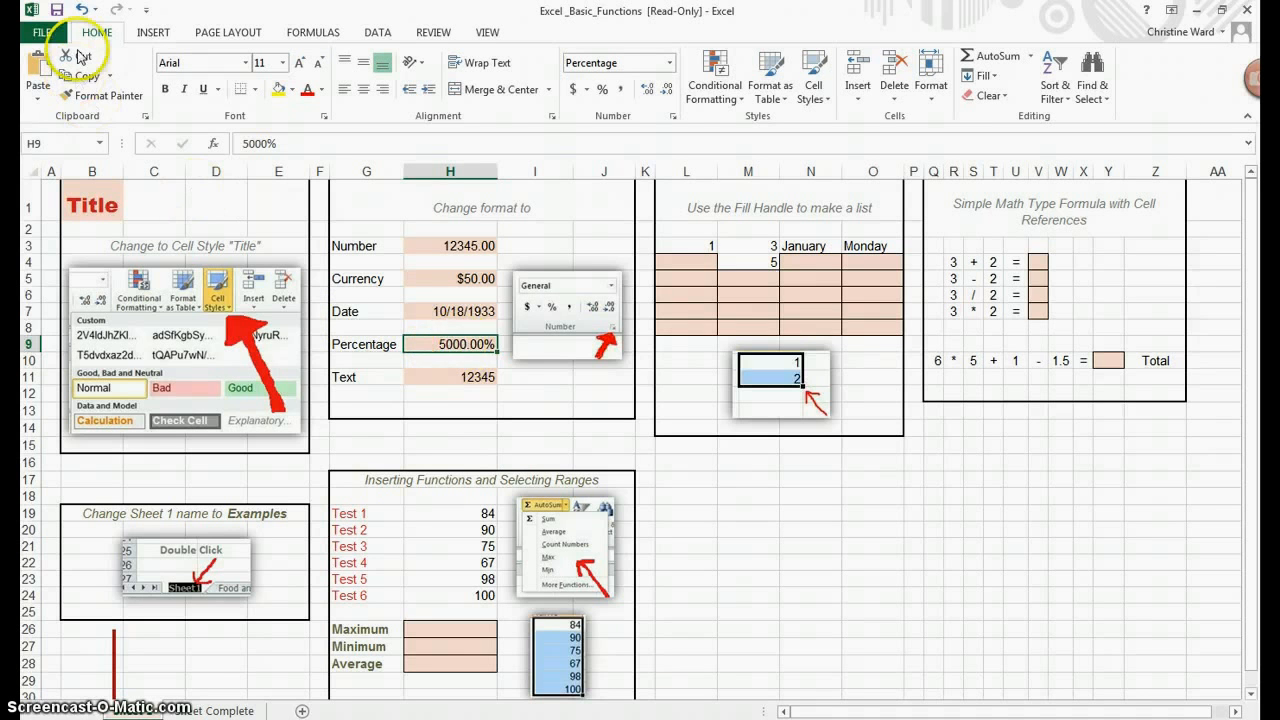
pyautogui.click(81, 9)
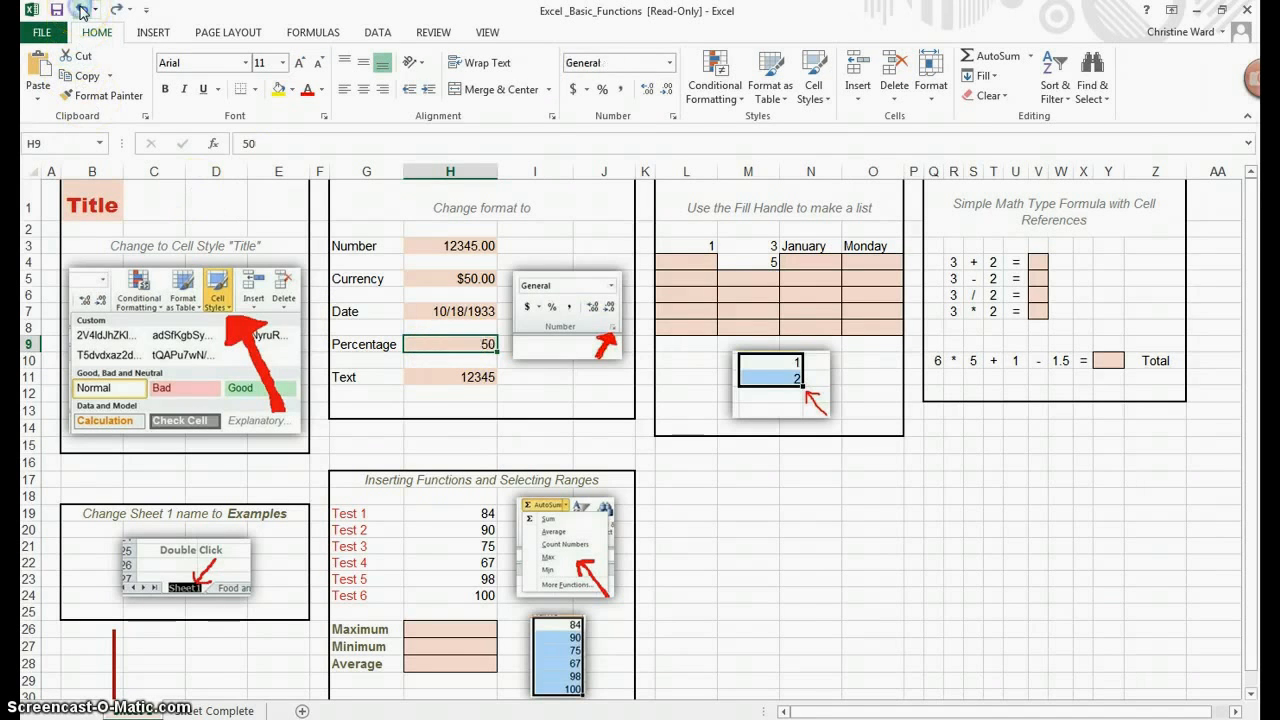
# Step: Change H9's value to .50 and format it as Percentage with 2 decimal places
pyautogui.click(478, 344)
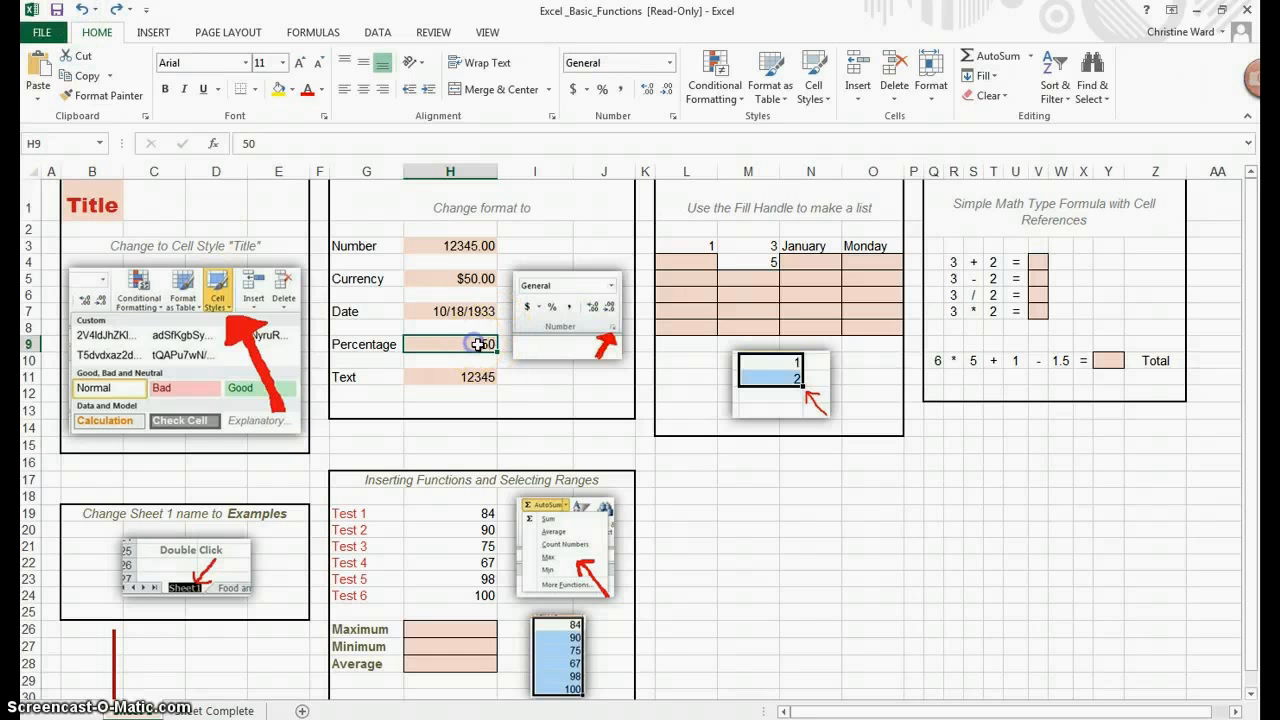
pyautogui.click(245, 143)
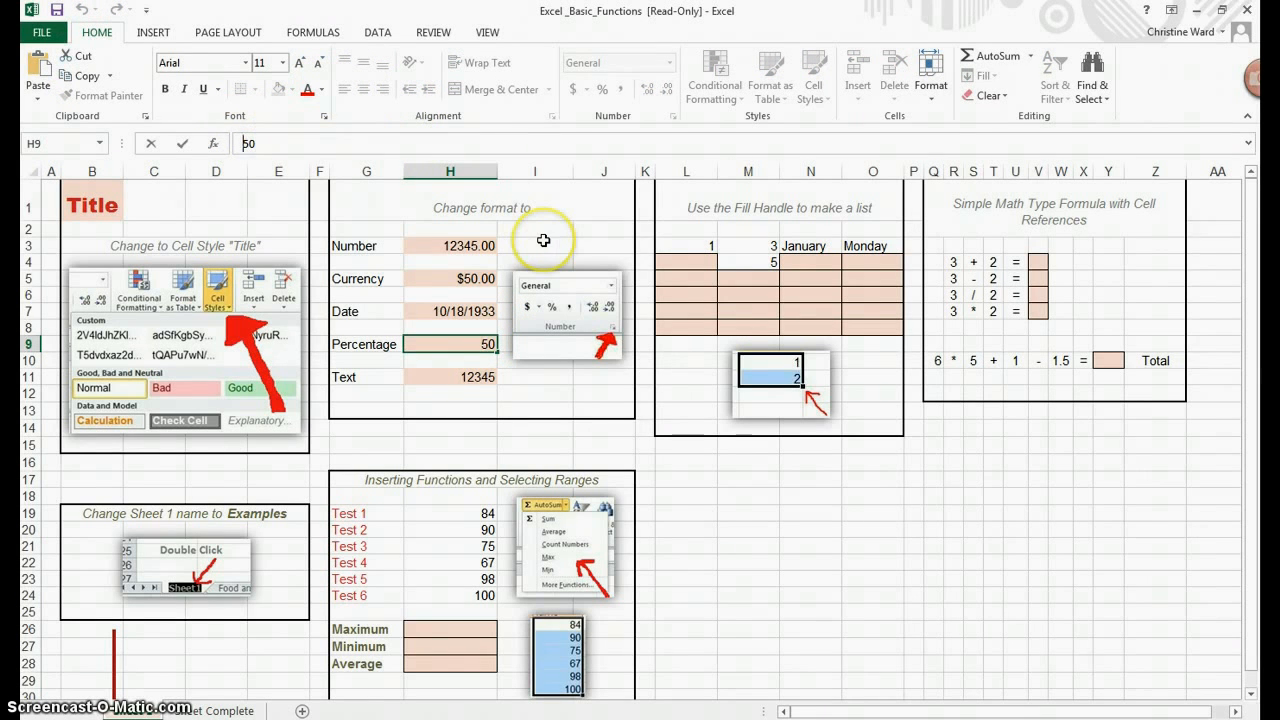
pyautogui.click(420, 167)
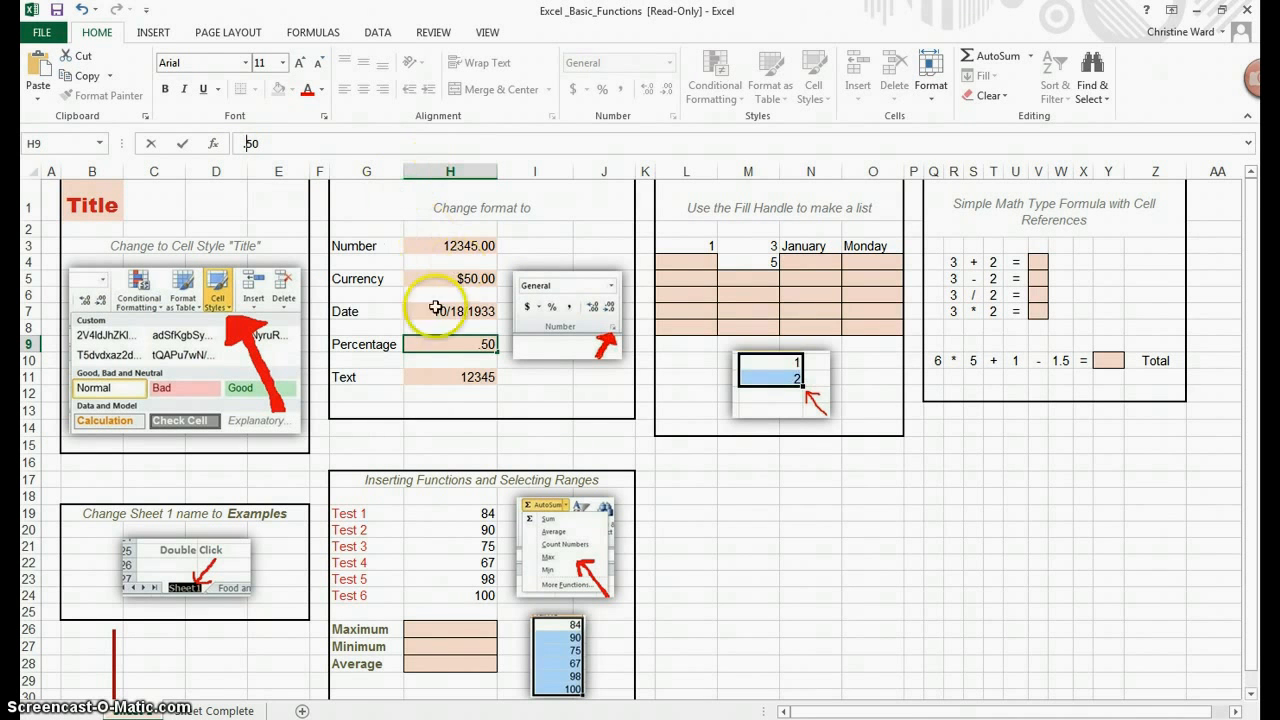
pyautogui.click(482, 344)
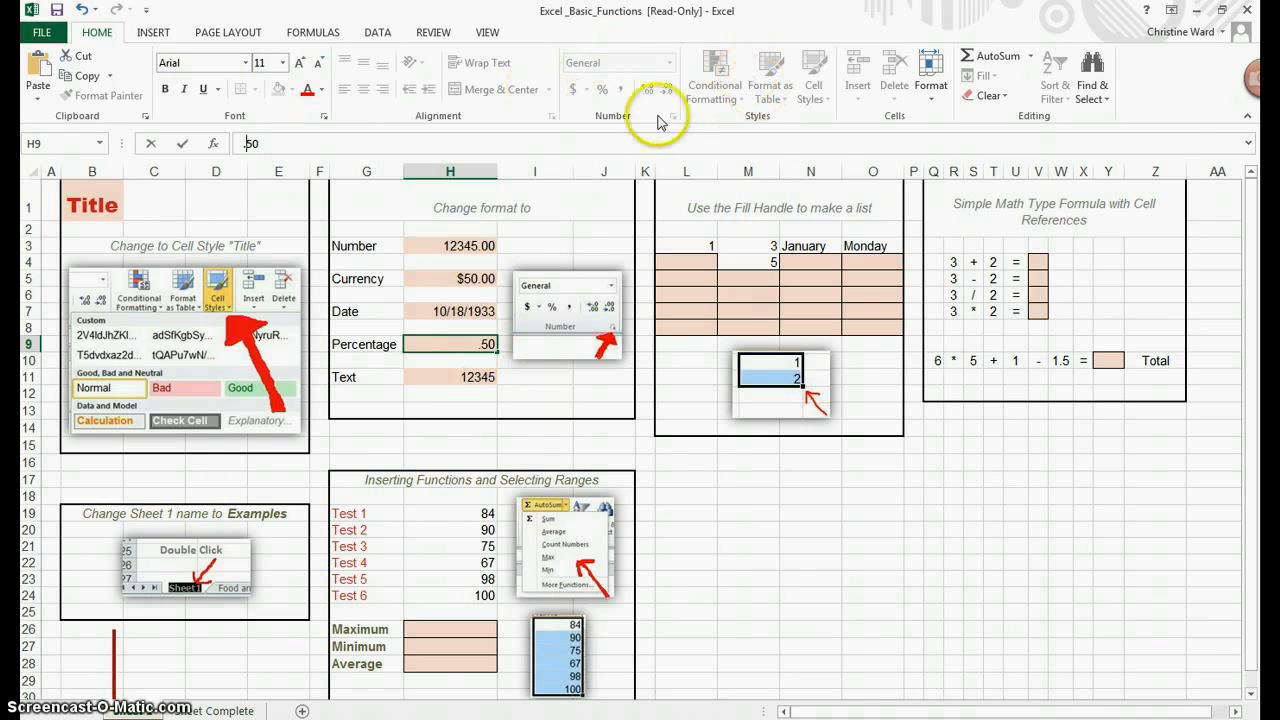
pyautogui.click(487, 391)
pyautogui.click(486, 345)
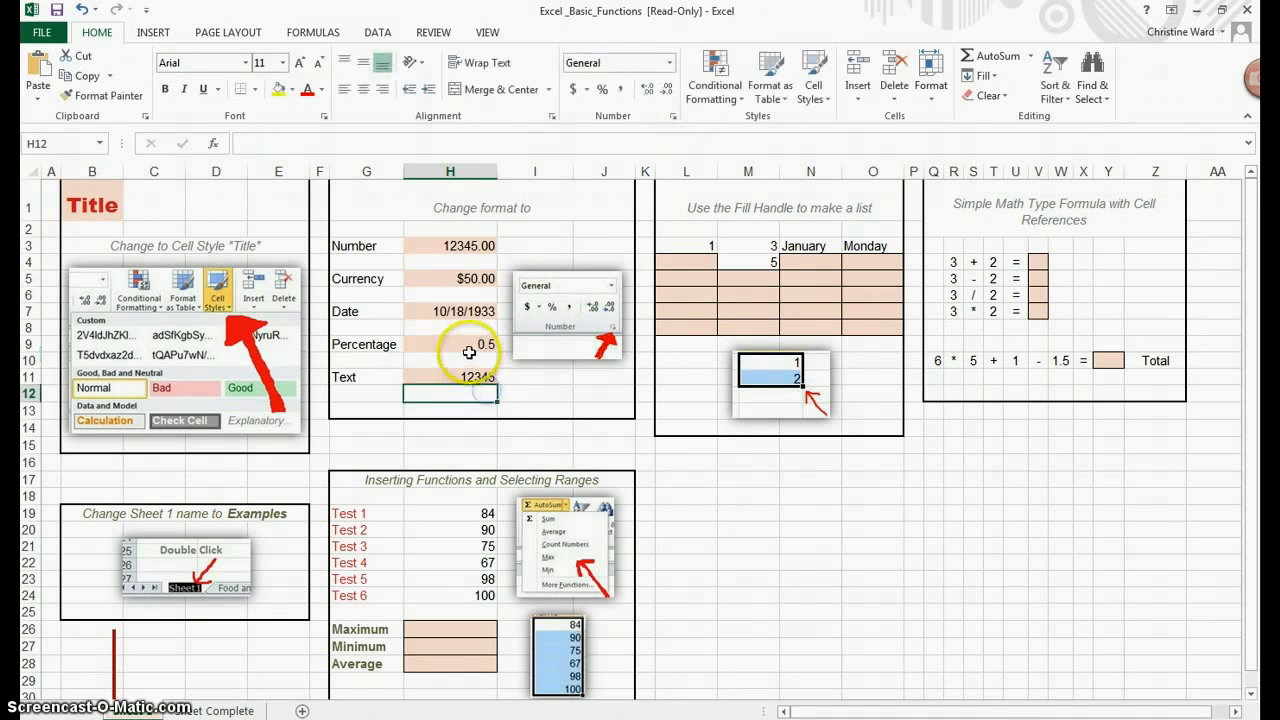
pyautogui.click(676, 119)
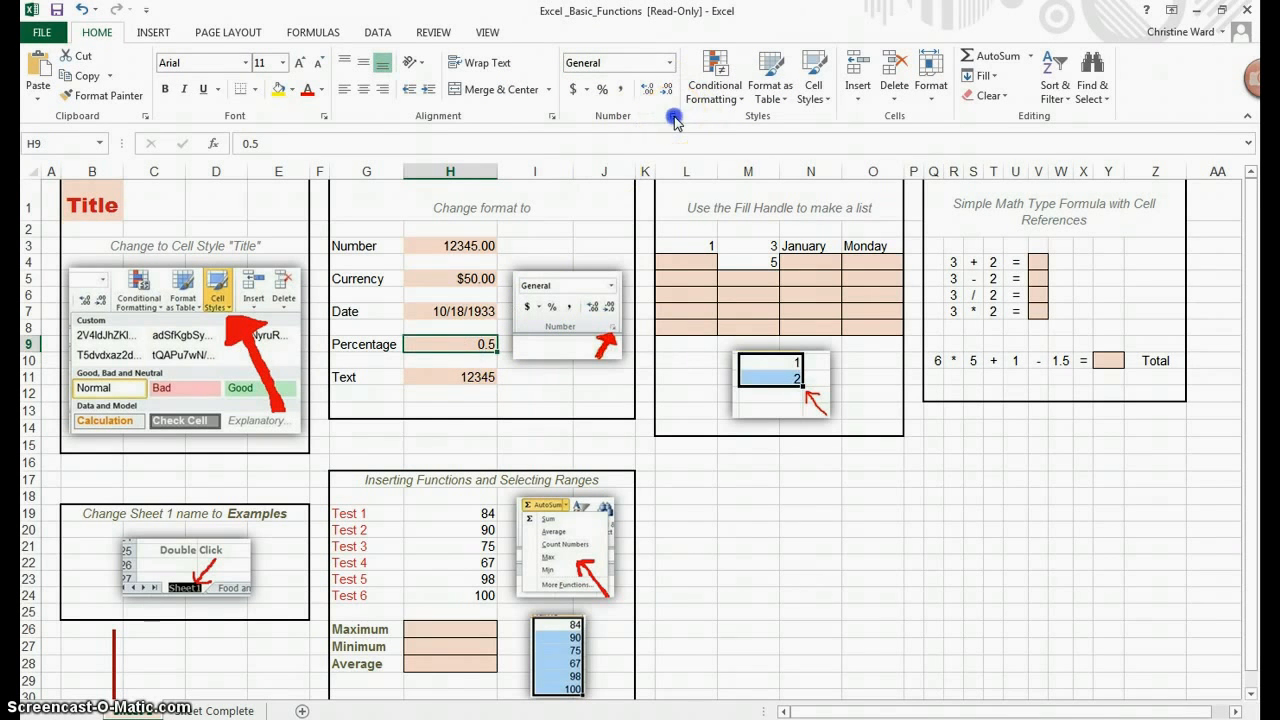
pyautogui.click(686, 311)
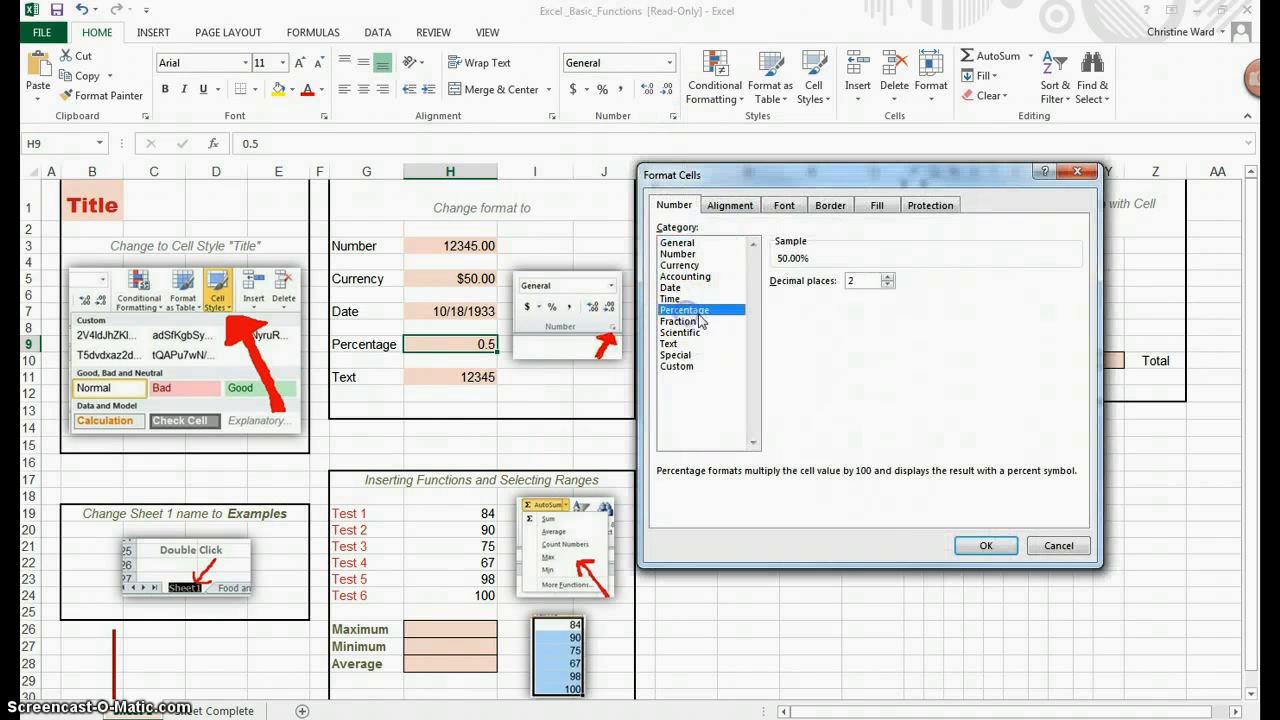
pyautogui.click(982, 545)
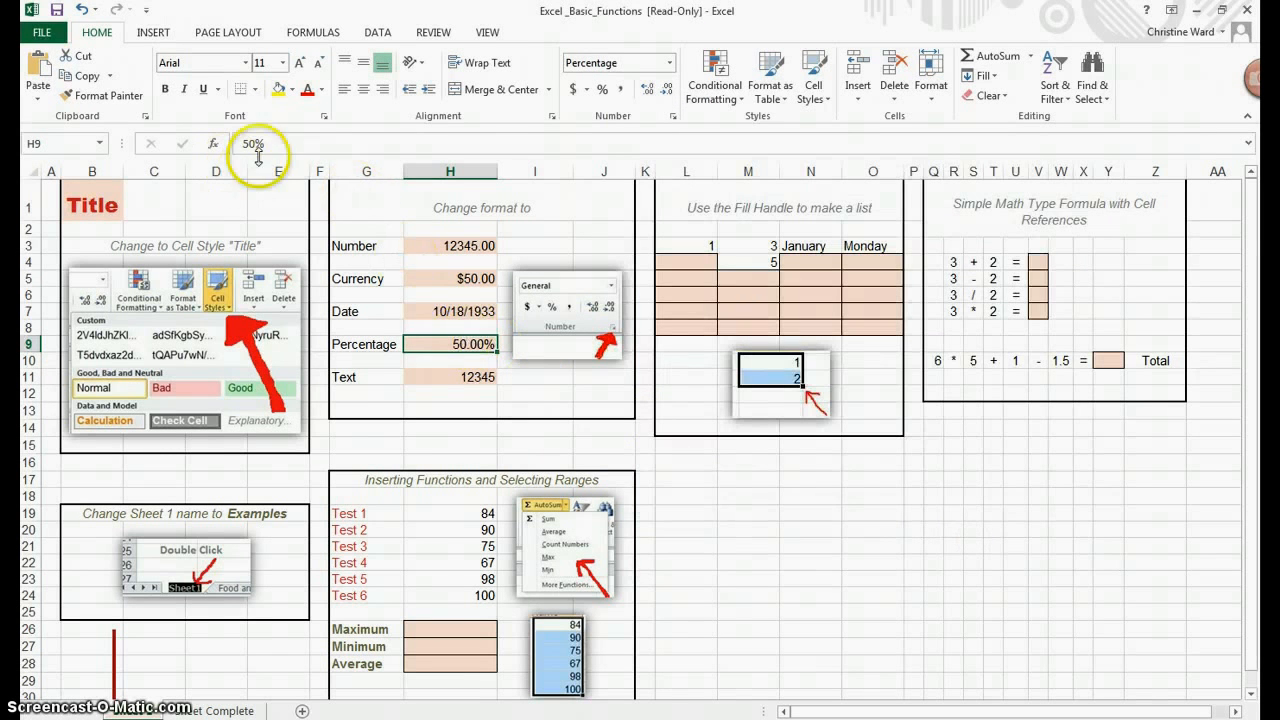
# Step: Undo the recent changes to H9 and redo the date format on H7
pyautogui.click(80, 11)
pyautogui.click(80, 11)
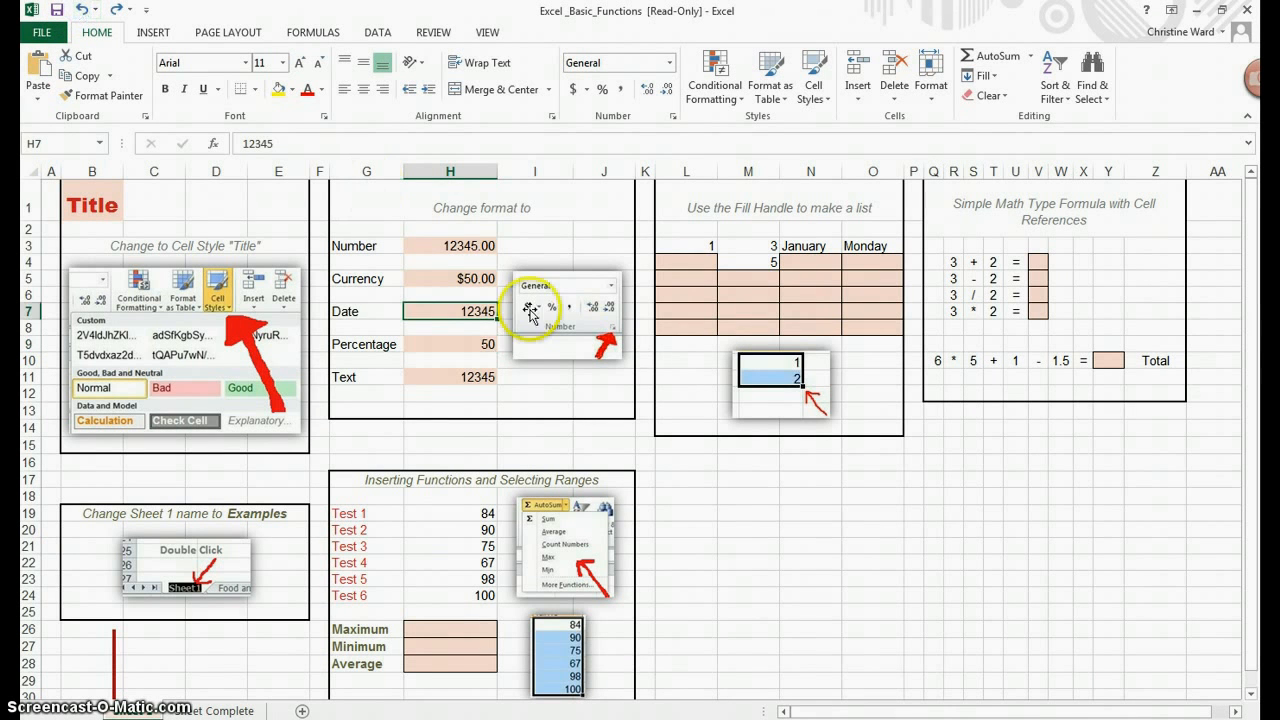
pyautogui.click(482, 345)
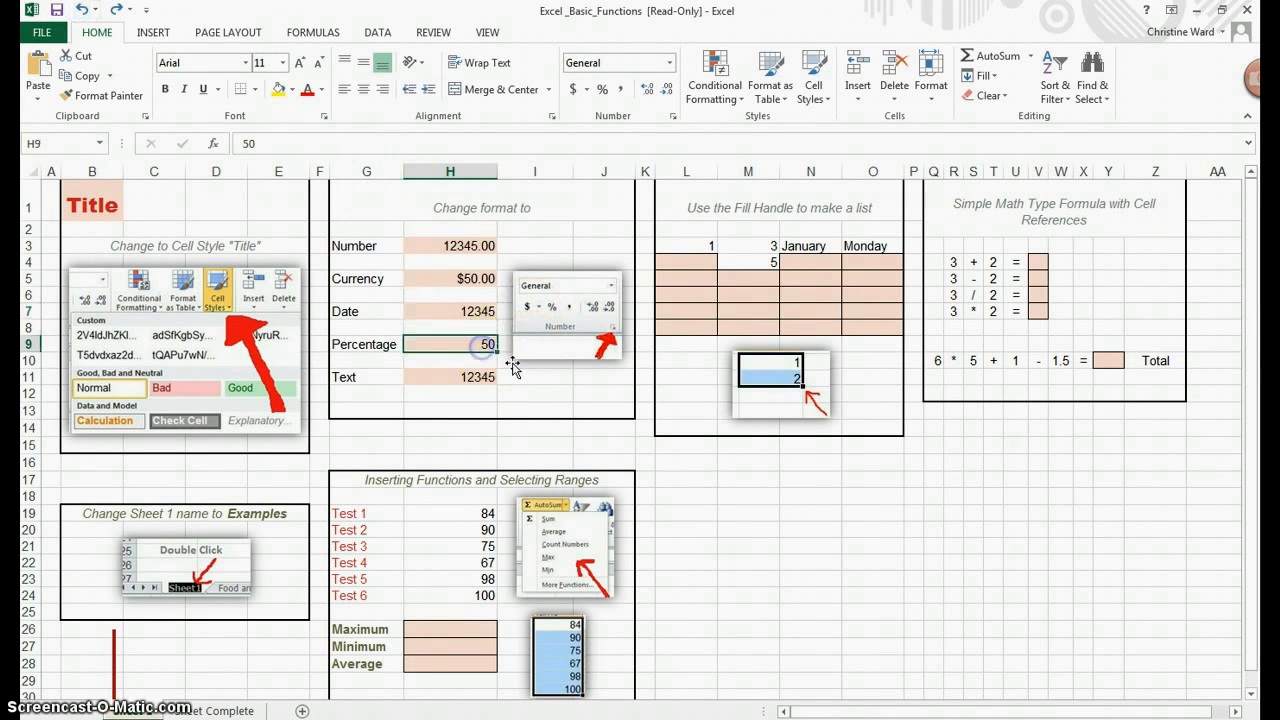
pyautogui.click(117, 10)
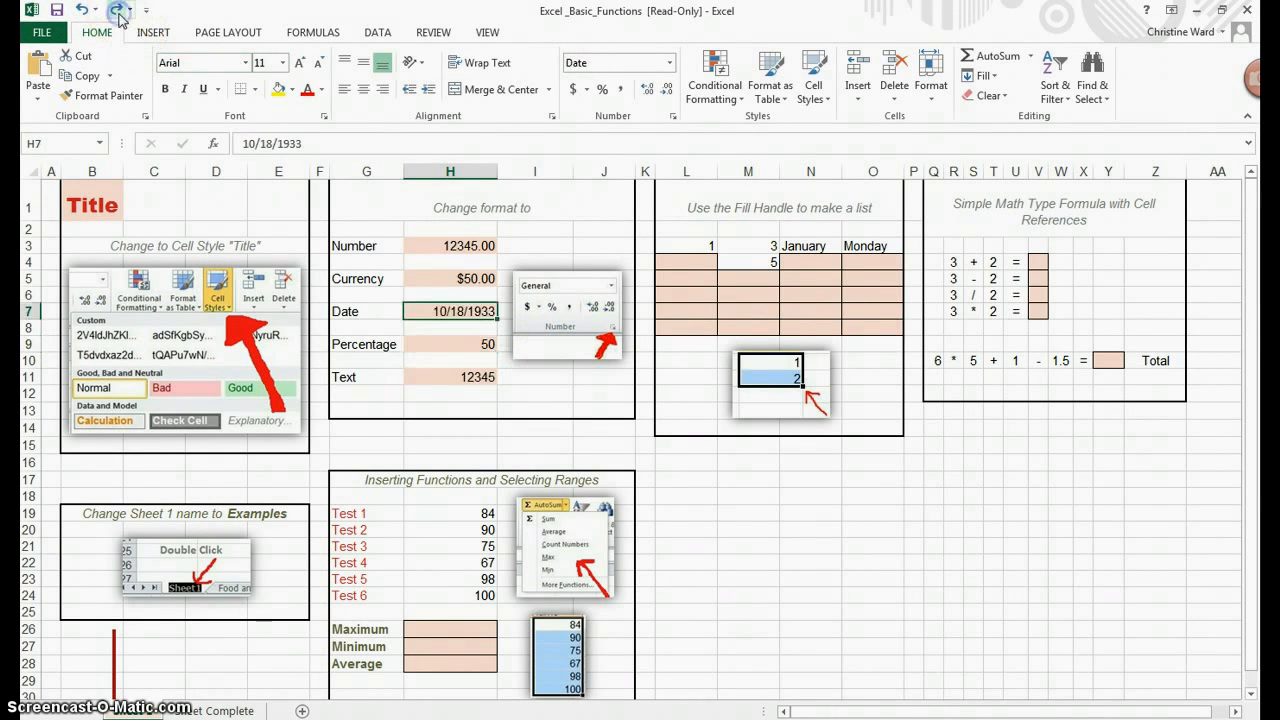
# Step: Format H9 as Percentage with 2 decimal places
pyautogui.click(430, 344)
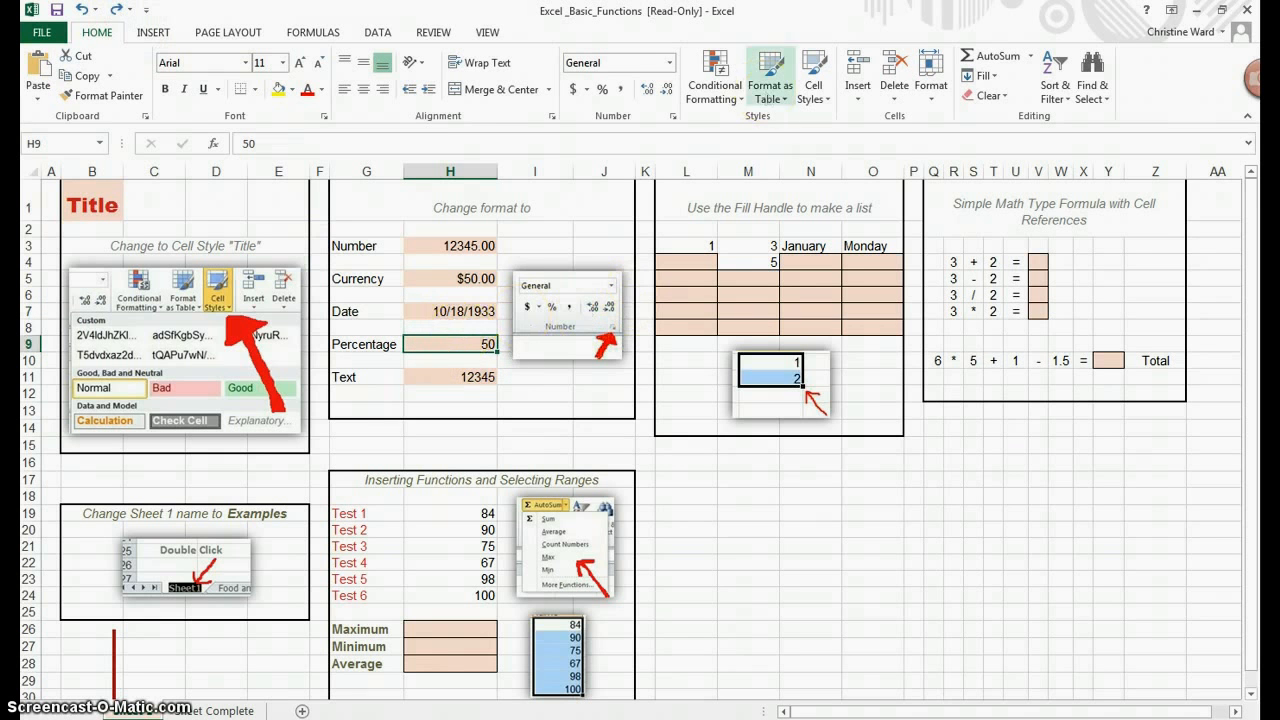
pyautogui.click(673, 116)
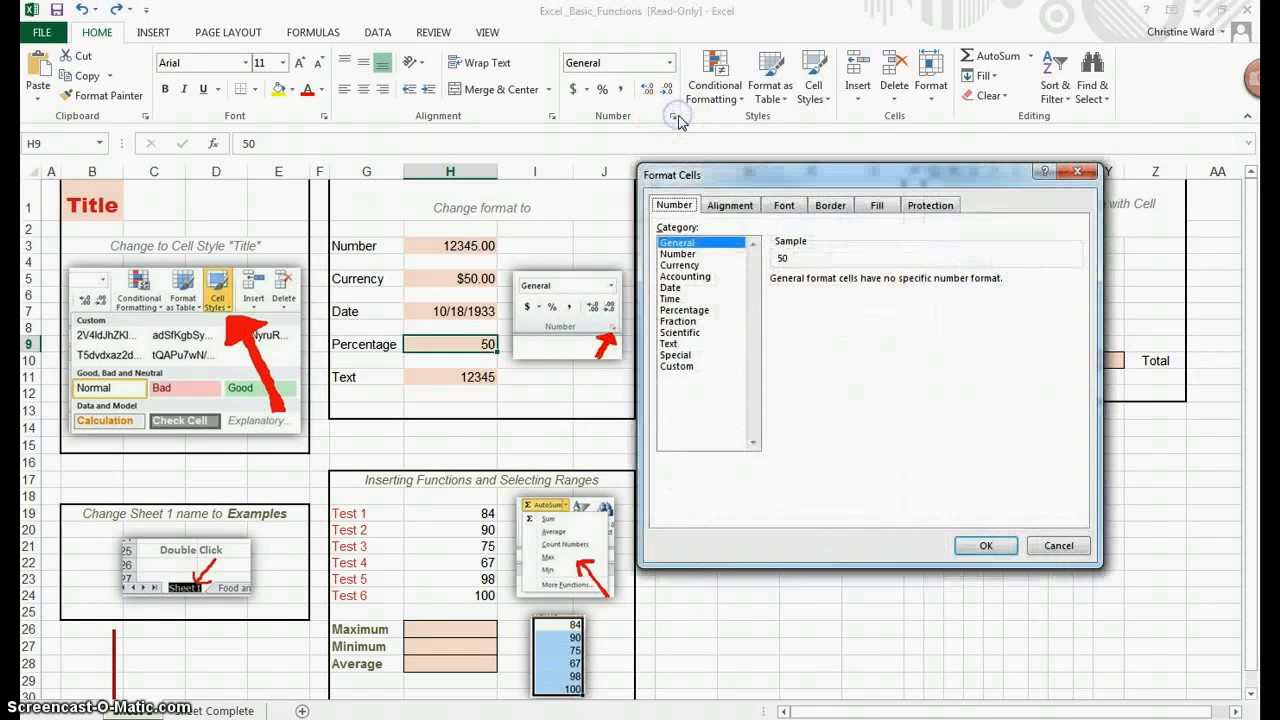
pyautogui.click(714, 311)
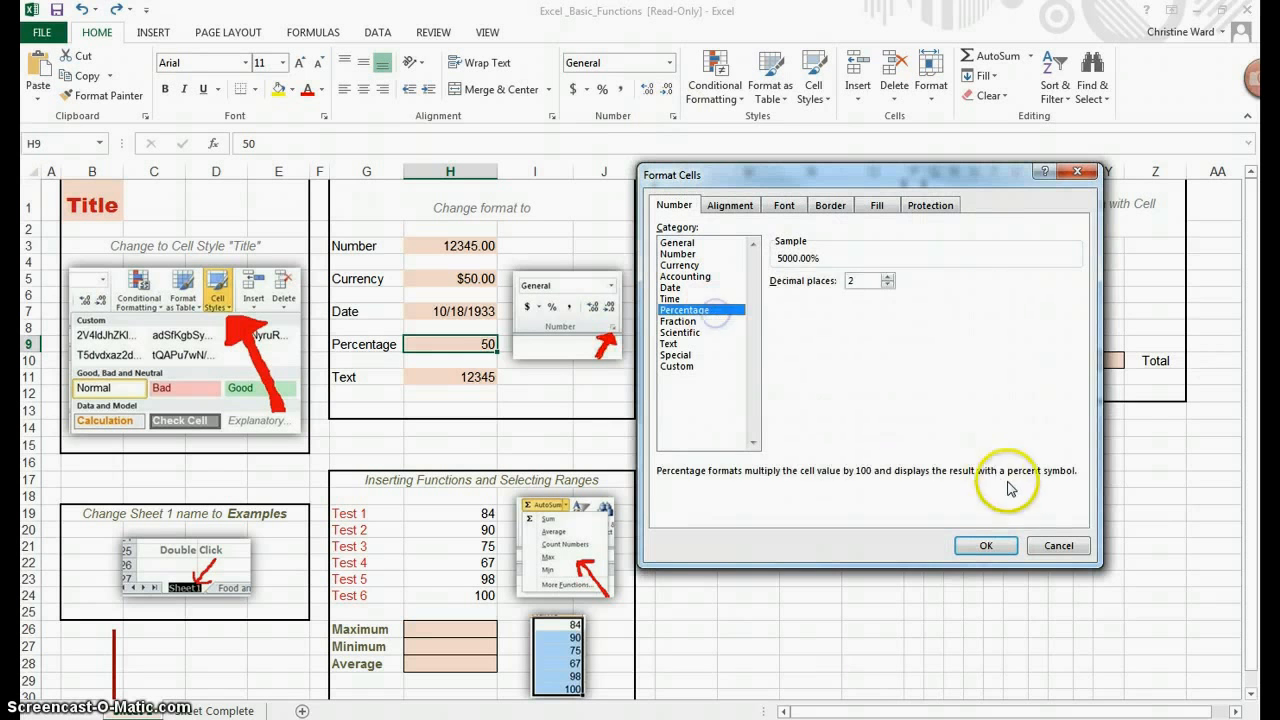
pyautogui.click(986, 544)
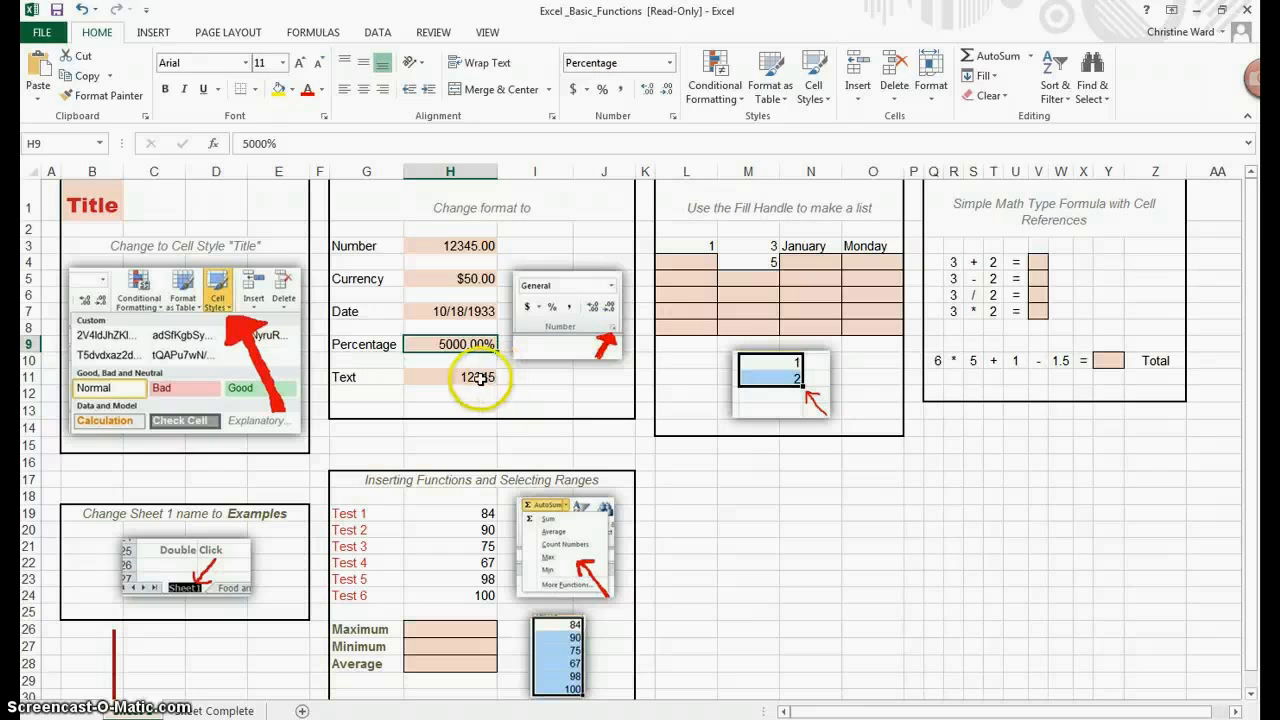
# Step: Format H11 with the Text number category
pyautogui.click(478, 377)
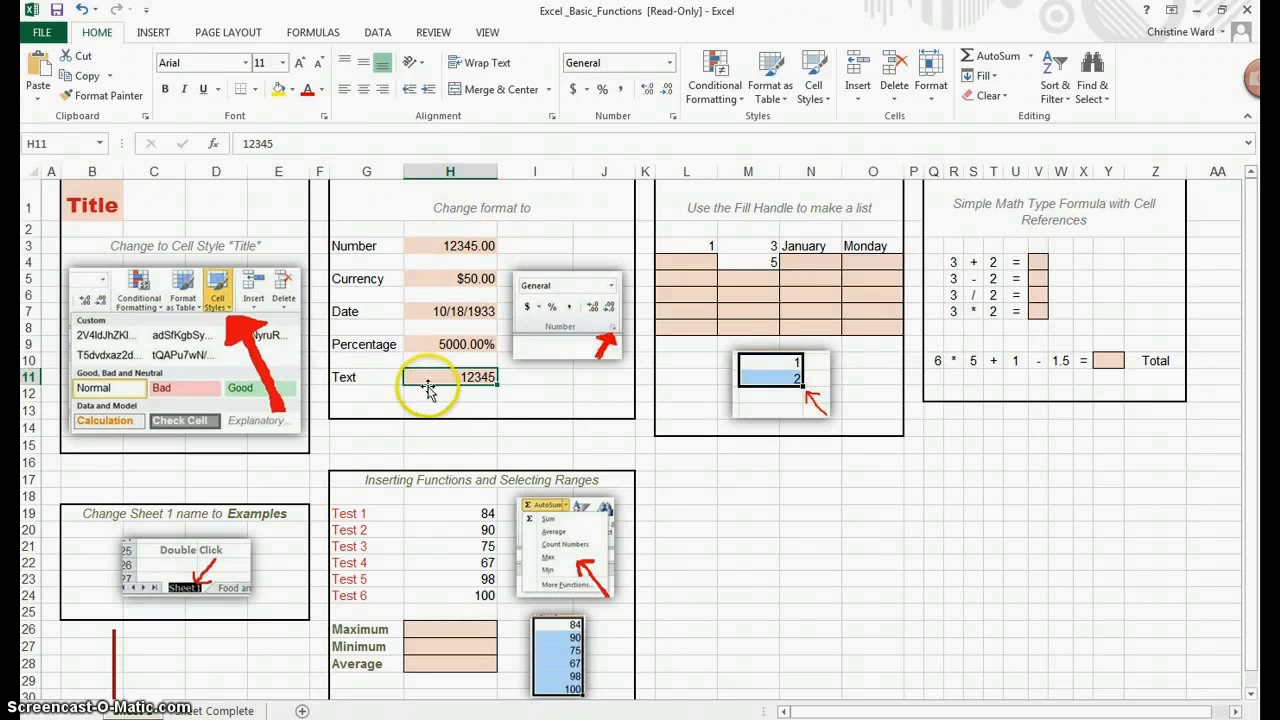
pyautogui.click(673, 117)
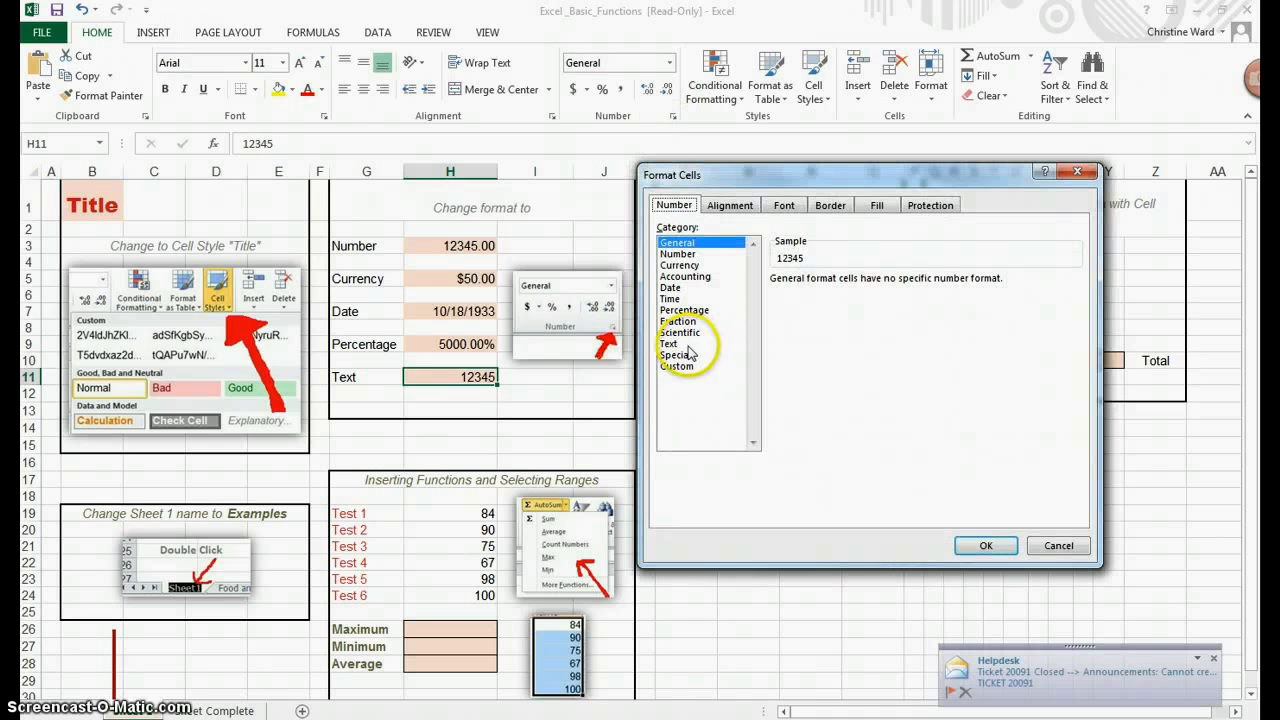
pyautogui.click(669, 343)
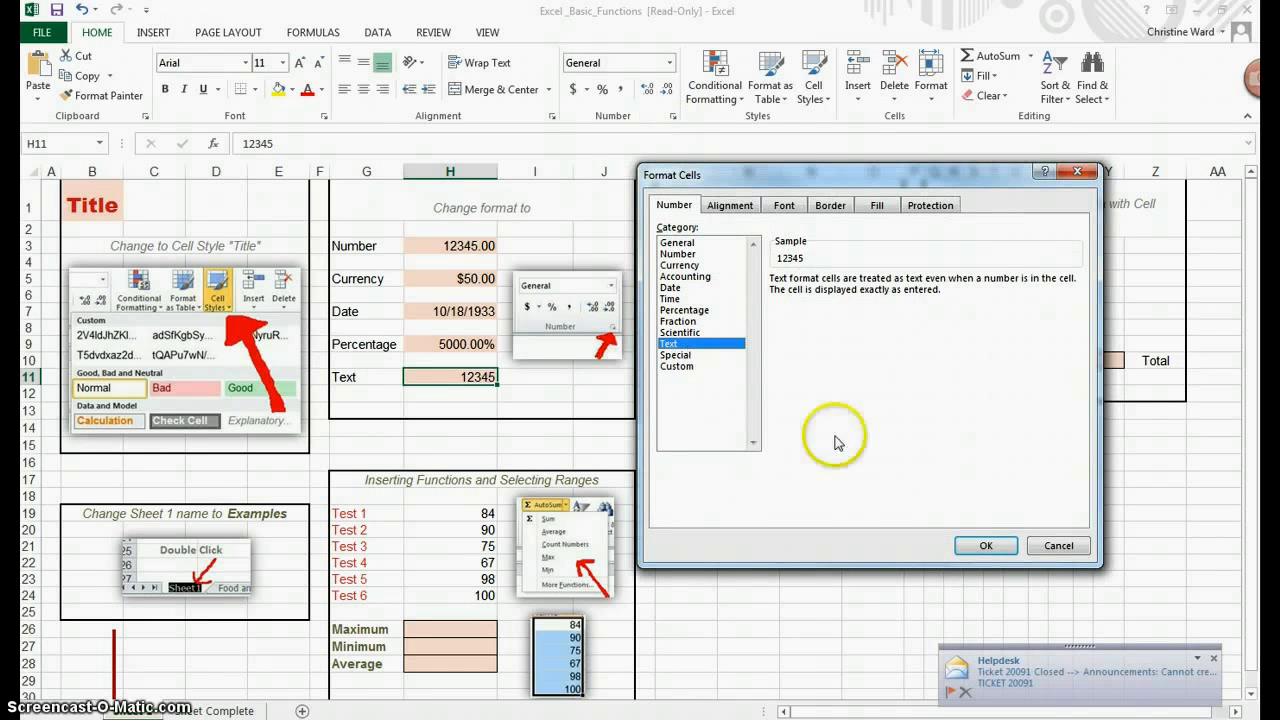
pyautogui.click(1005, 552)
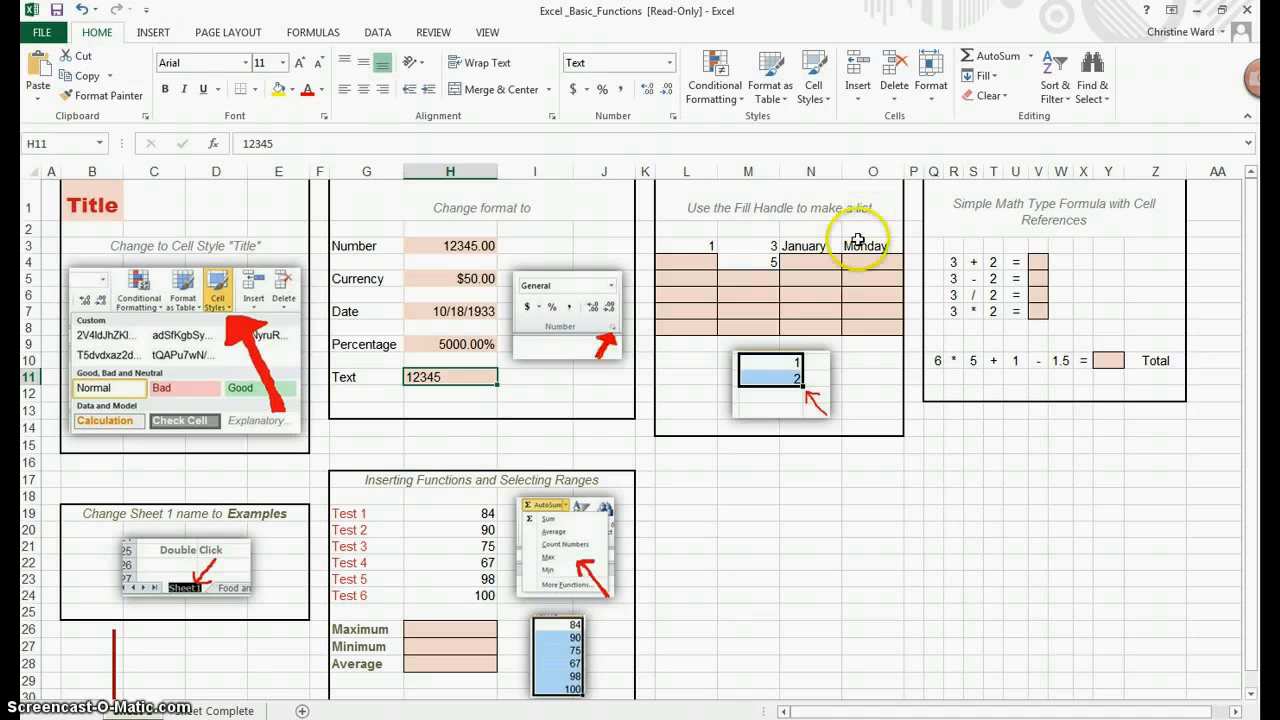
# Step: Enter 1 in cell L3 at the start of the fill handle list
pyautogui.click(708, 249)
pyautogui.write('1')
pyautogui.click(686, 268)
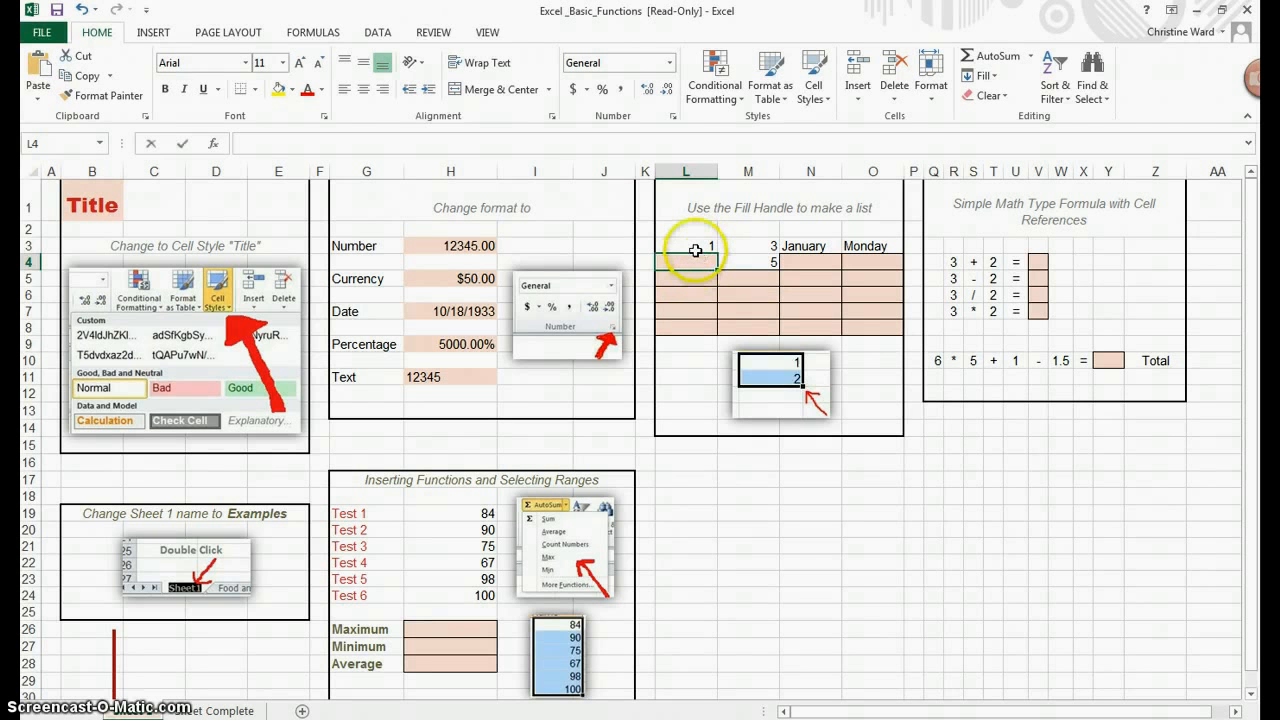
# Step: Enter the numbers 2 through 6 in cells L4 to L8
pyautogui.write('2')
pyautogui.press('Return')
pyautogui.write('3')
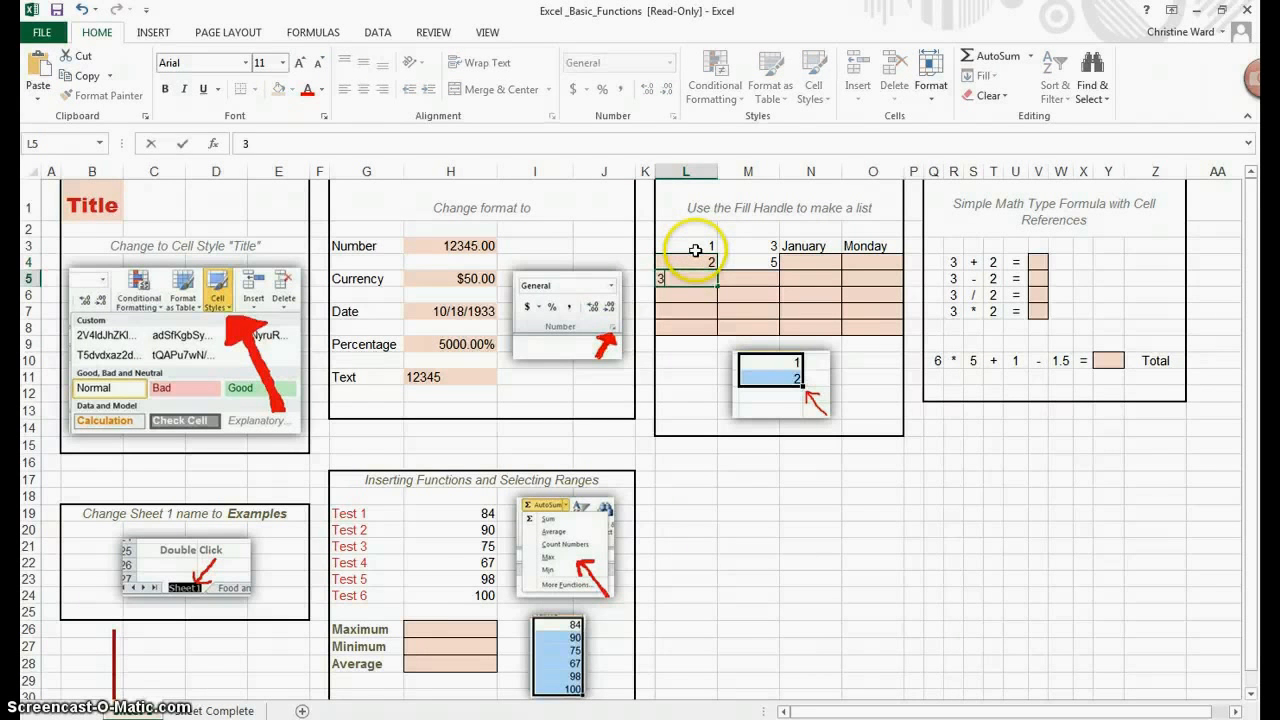
pyautogui.press('Return')
pyautogui.write('4')
pyautogui.press('Return')
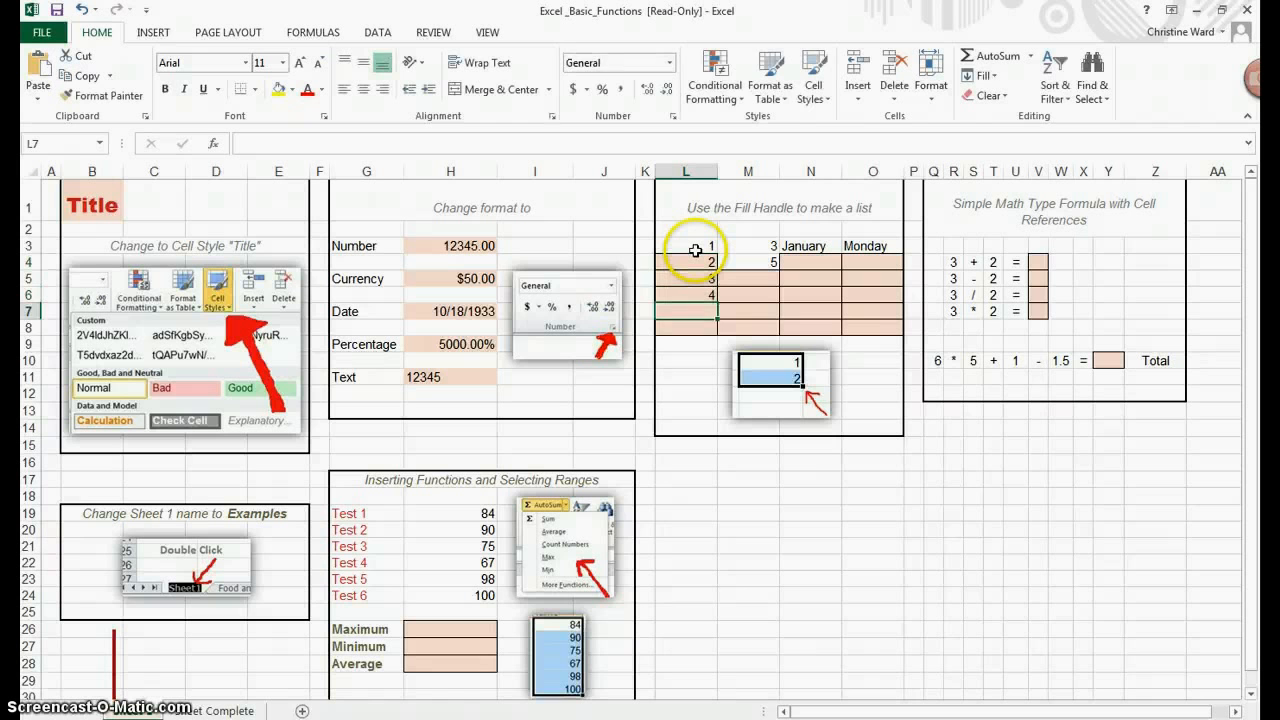
pyautogui.write('5')
pyautogui.press('Return')
pyautogui.write('6')
pyautogui.press('Return')
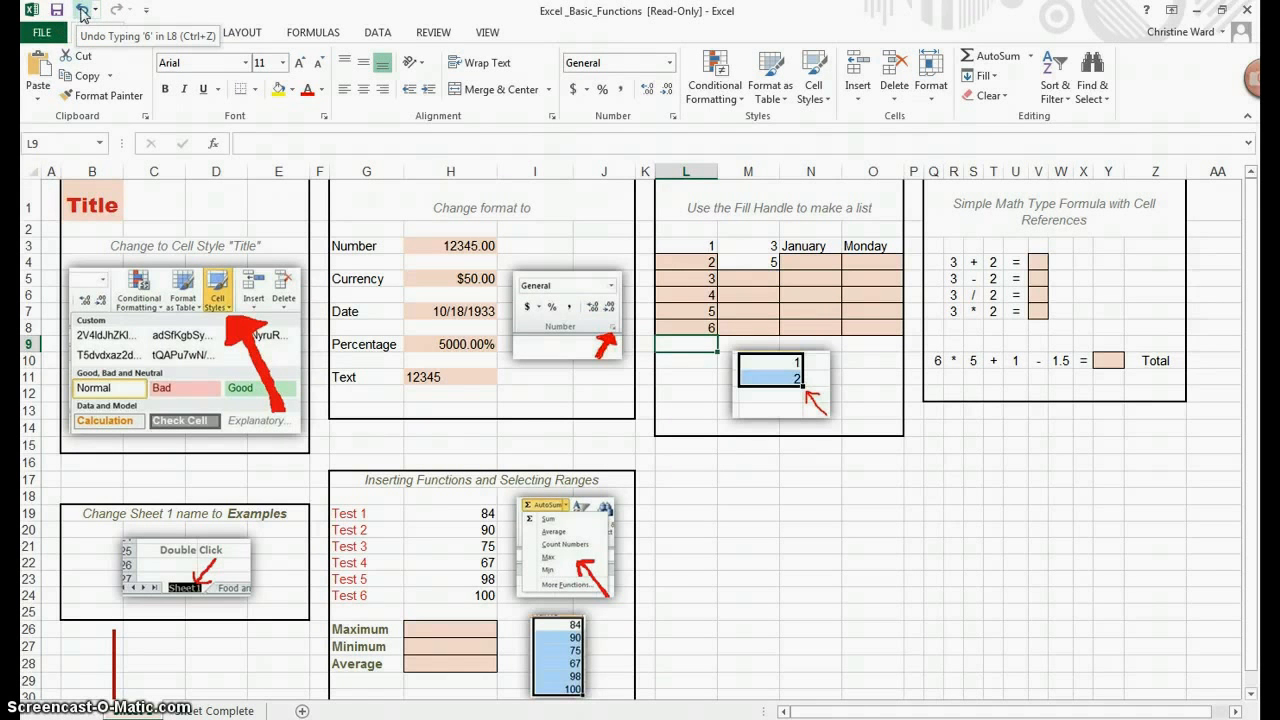
# Step: Try typing 4 into L7, then undo the entry
pyautogui.click(695, 318)
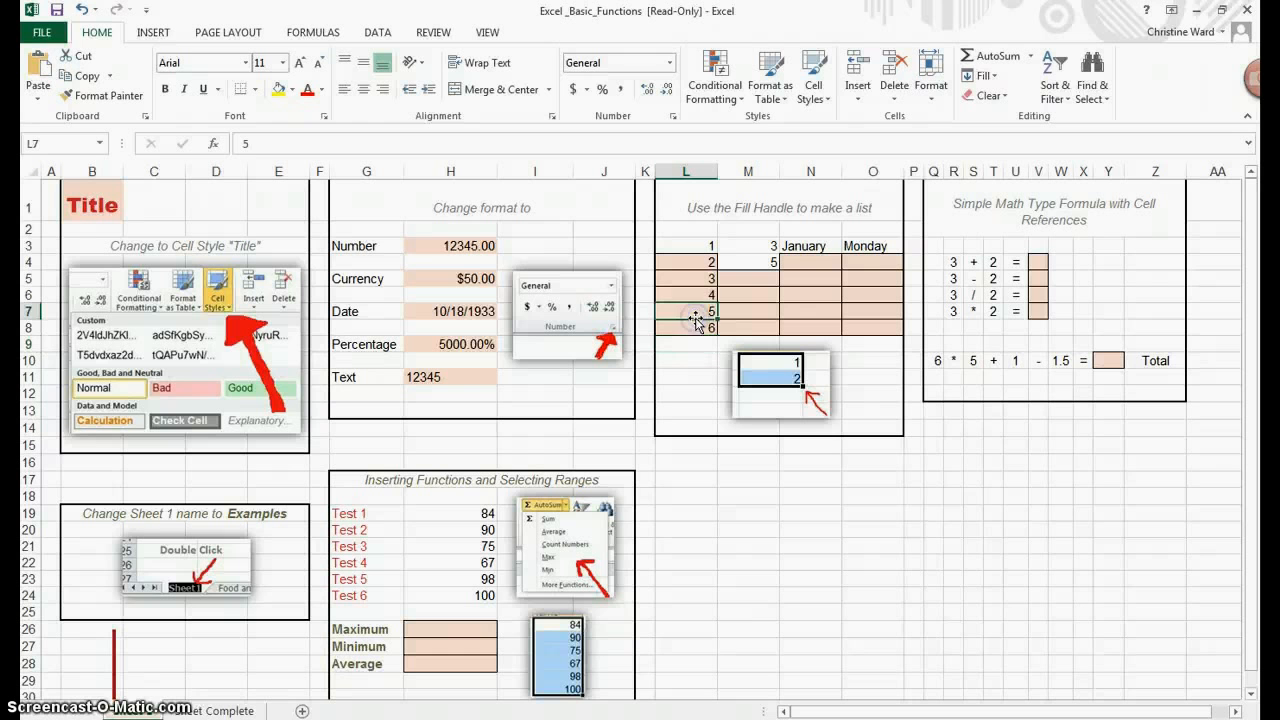
pyautogui.write('4')
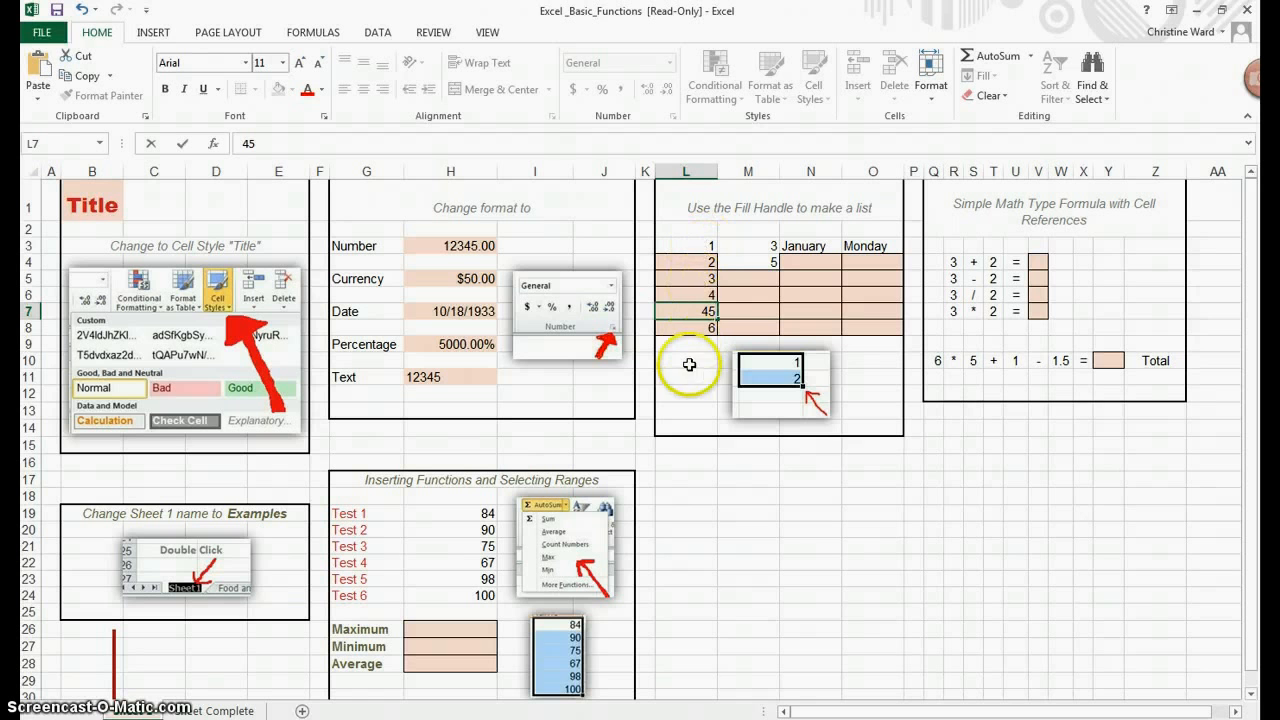
pyautogui.click(84, 14)
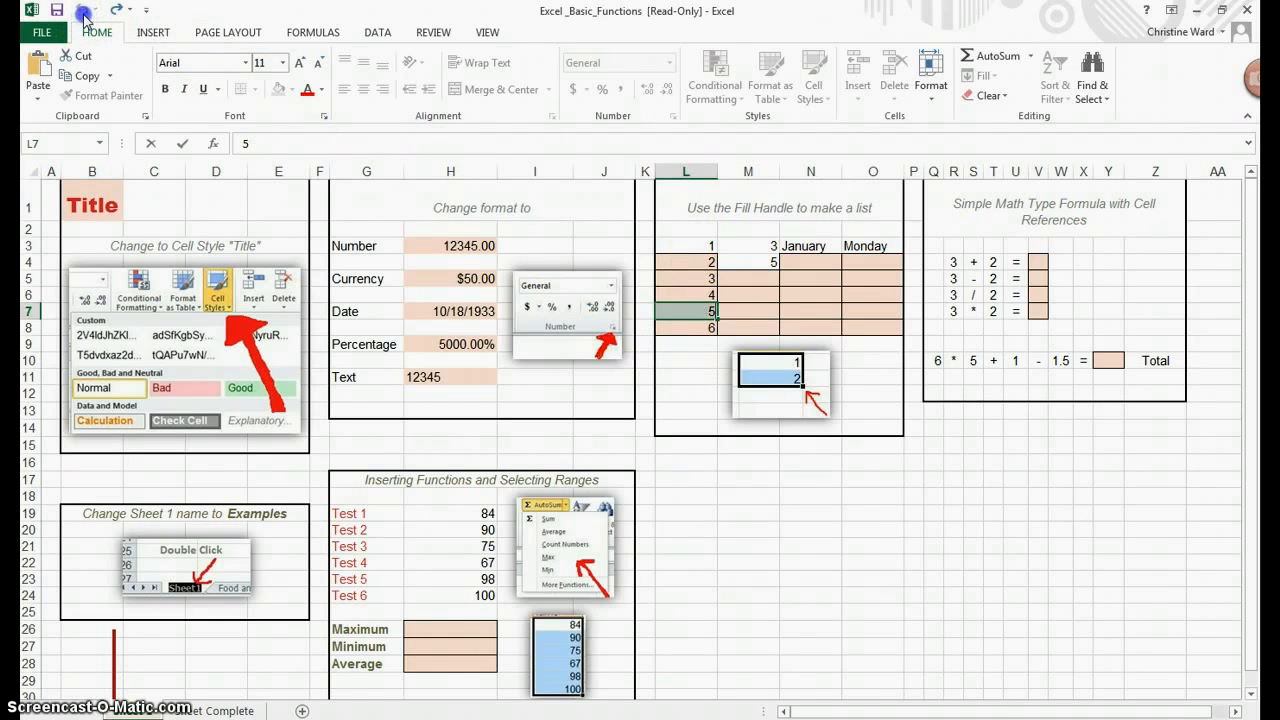
# Step: Clear the entries in cells L4 through L8, leaving only the 1 in L3
pyautogui.click(710, 322)
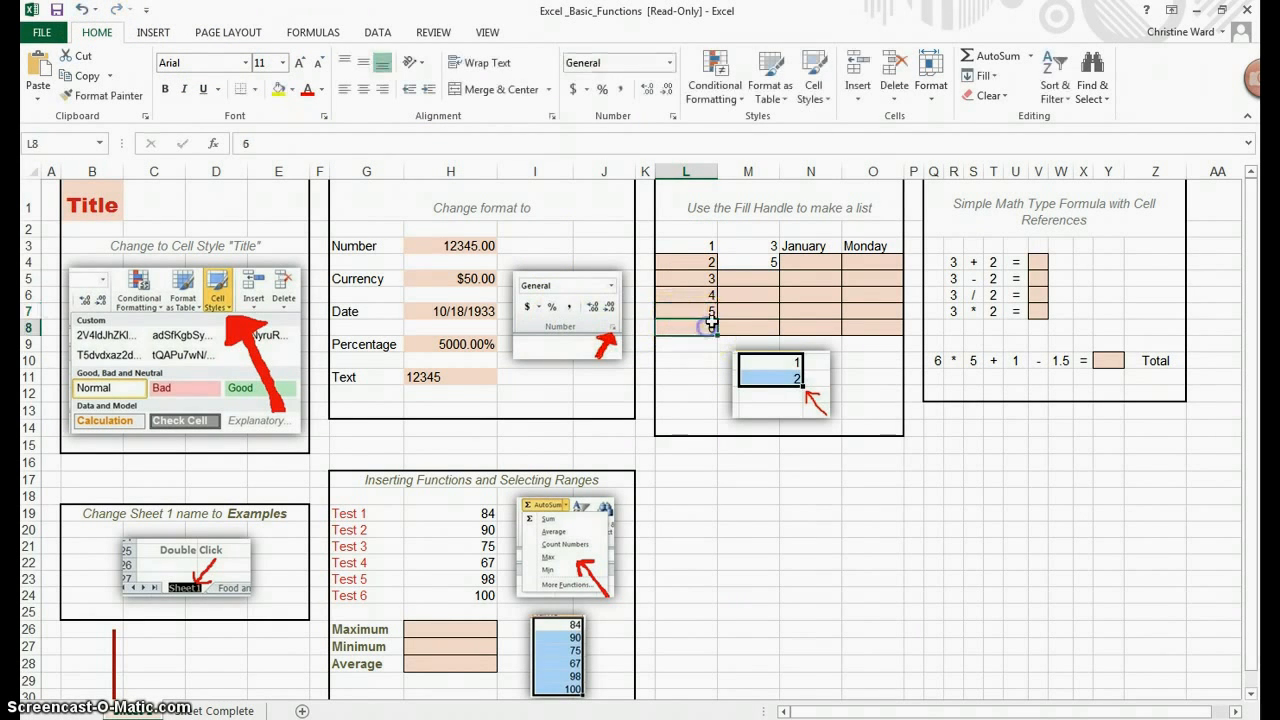
pyautogui.press('BackSpace')
pyautogui.click(709, 310)
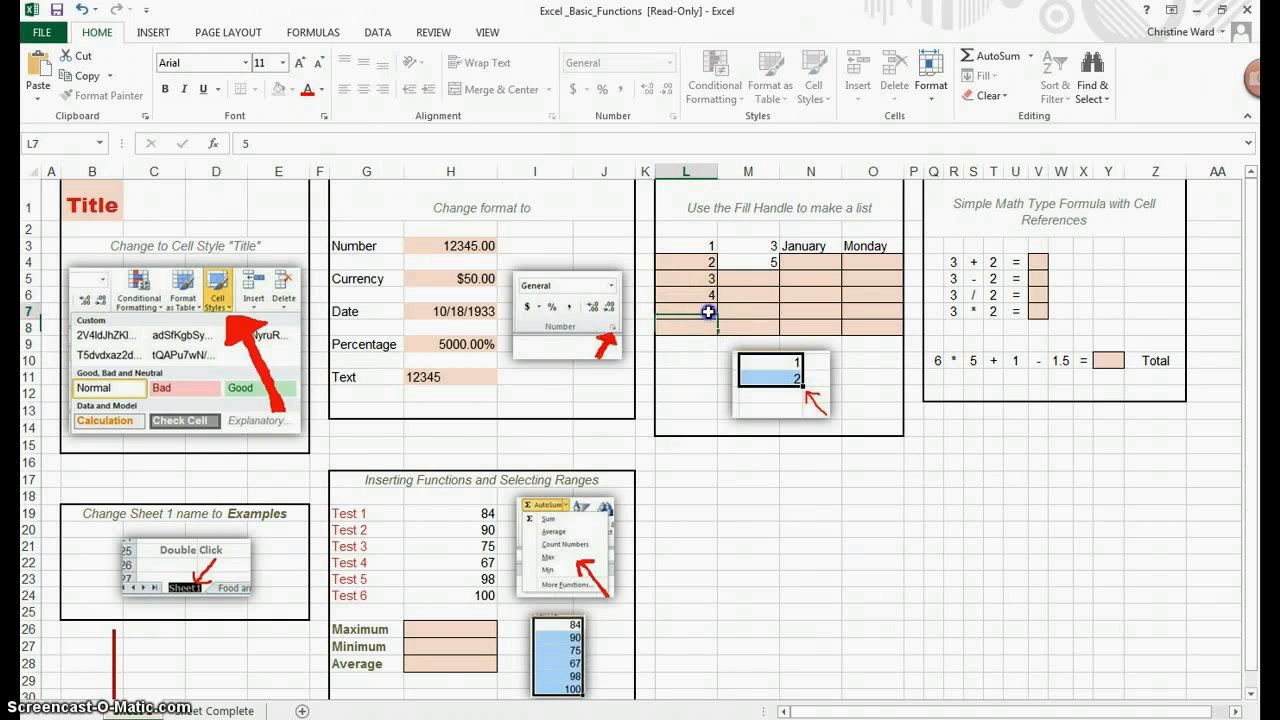
pyautogui.press('BackSpace')
pyautogui.click(693, 297)
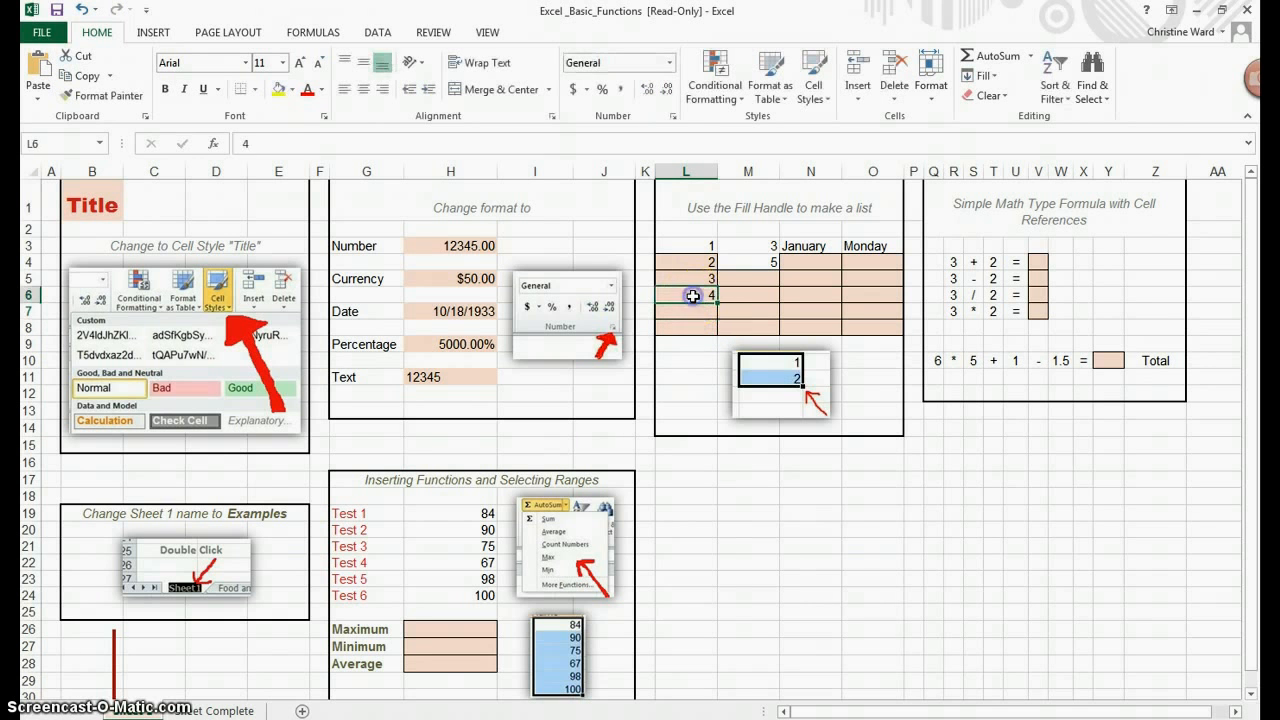
pyautogui.press('BackSpace')
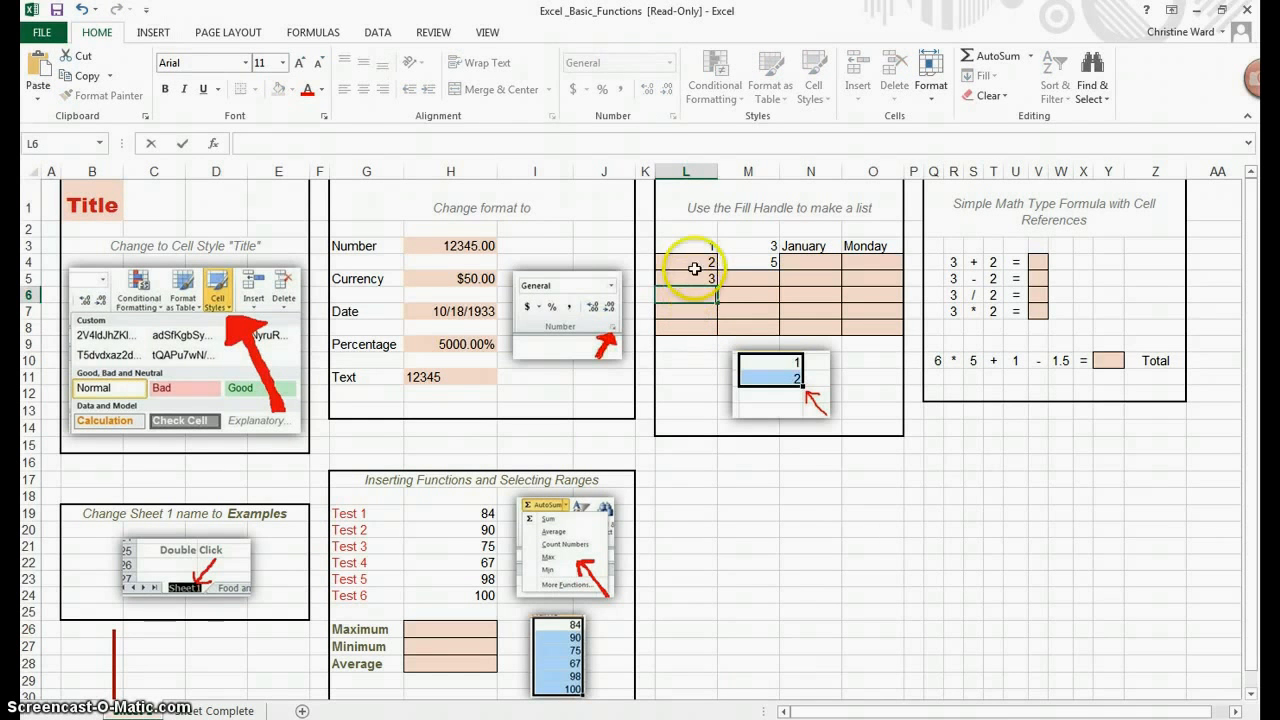
pyautogui.click(695, 252)
pyautogui.moveTo(694, 258); pyautogui.dragTo(693, 272)
pyautogui.rightClick(693, 278)
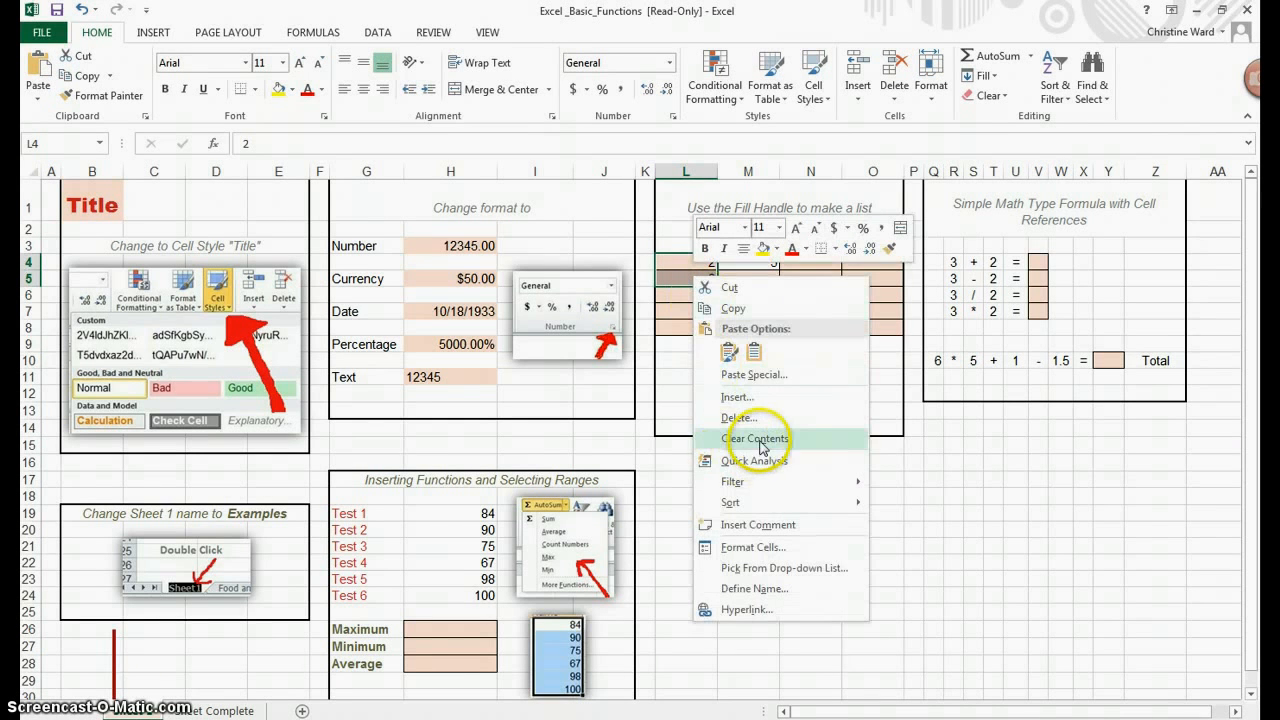
pyautogui.click(758, 440)
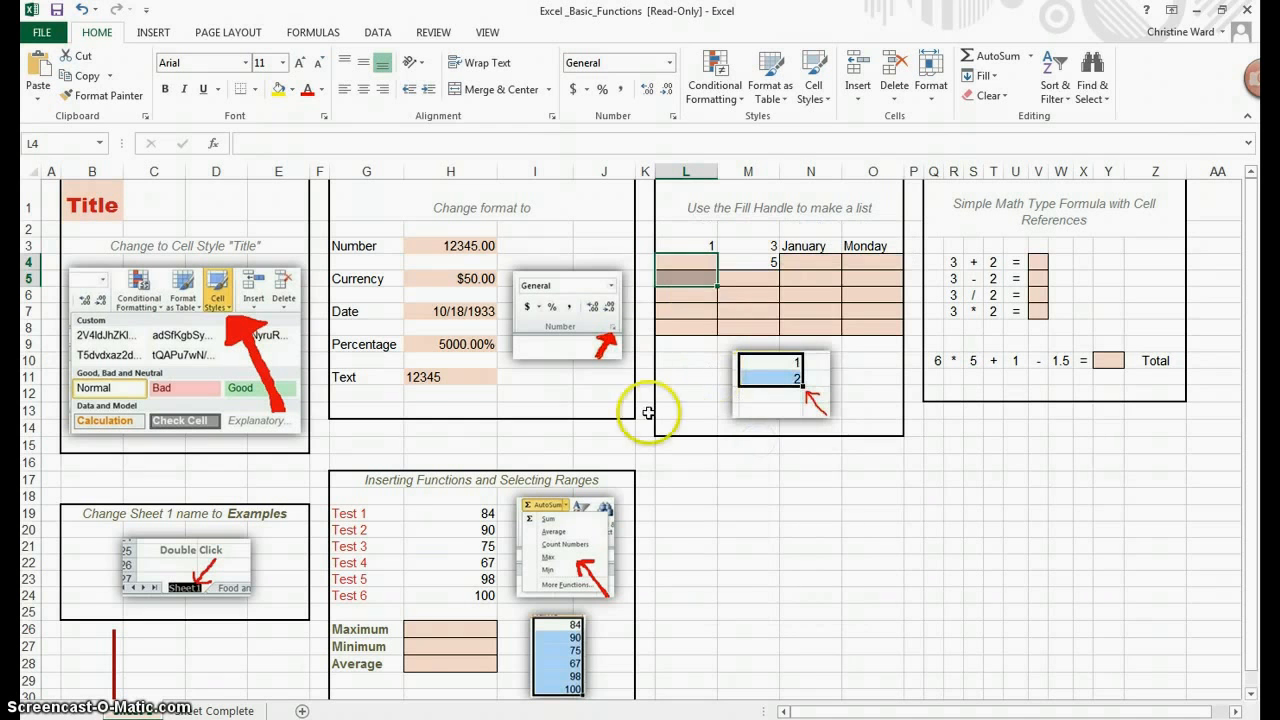
# Step: Enter 2 in cell L4 below the 1 in L3
pyautogui.click(687, 405)
pyautogui.click(692, 241)
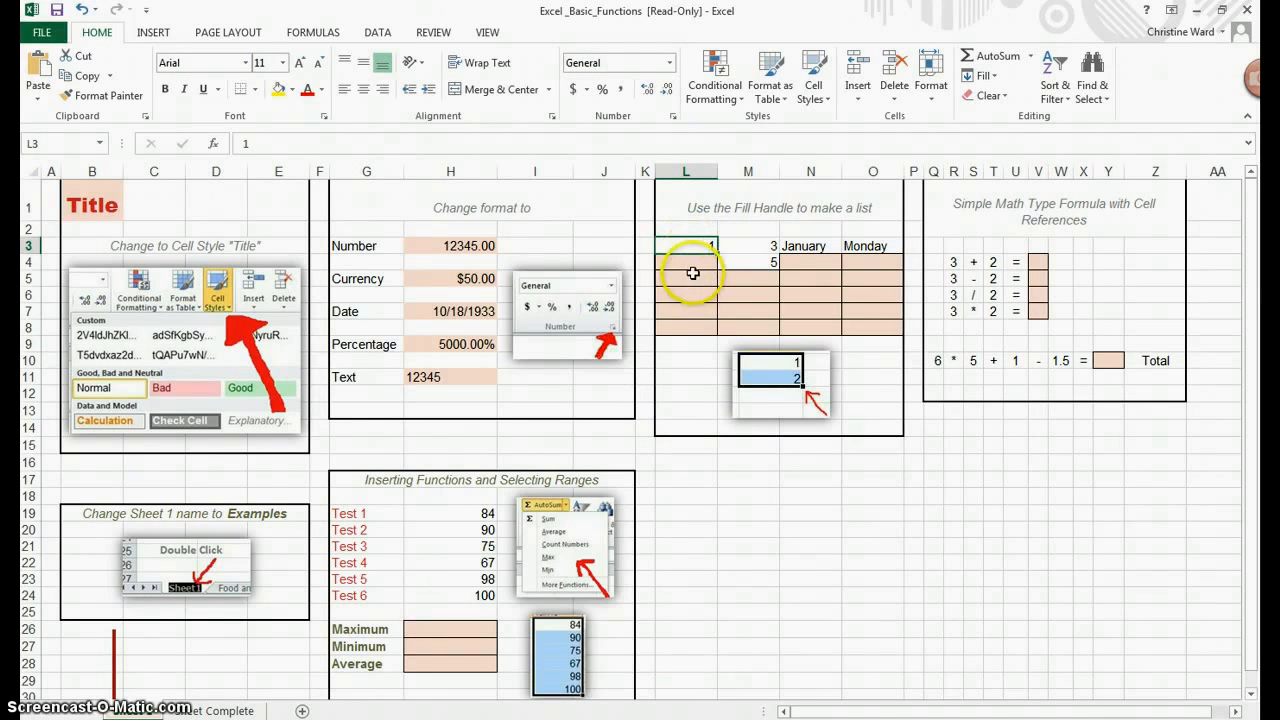
pyautogui.click(662, 264)
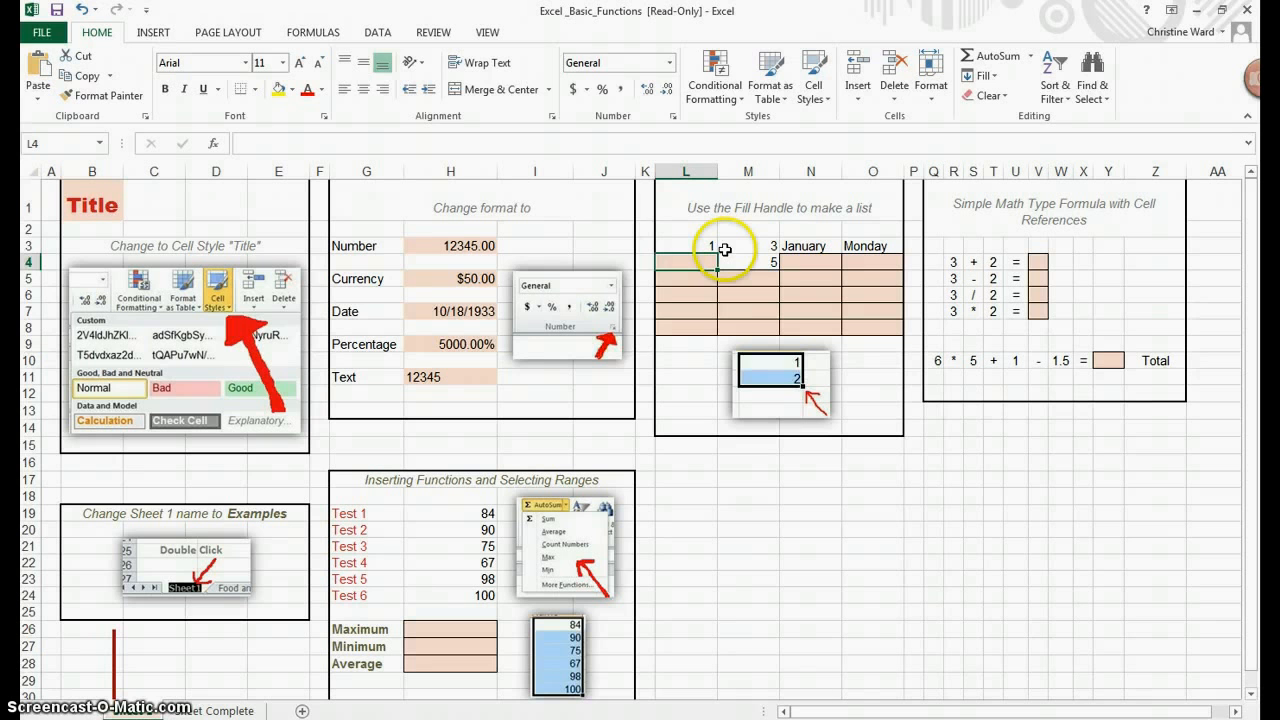
pyautogui.write('2')
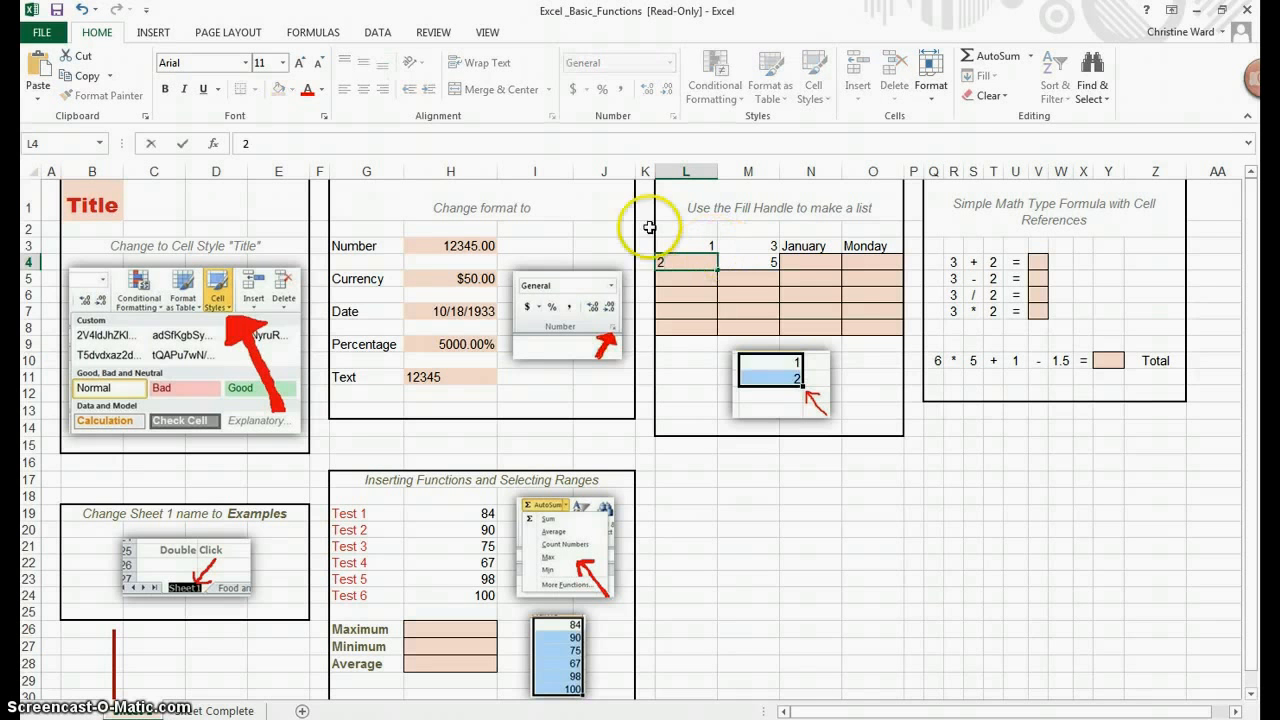
# Step: Extend the 1, 2 series in column L down to row 8 with the fill handle
pyautogui.click(696, 382)
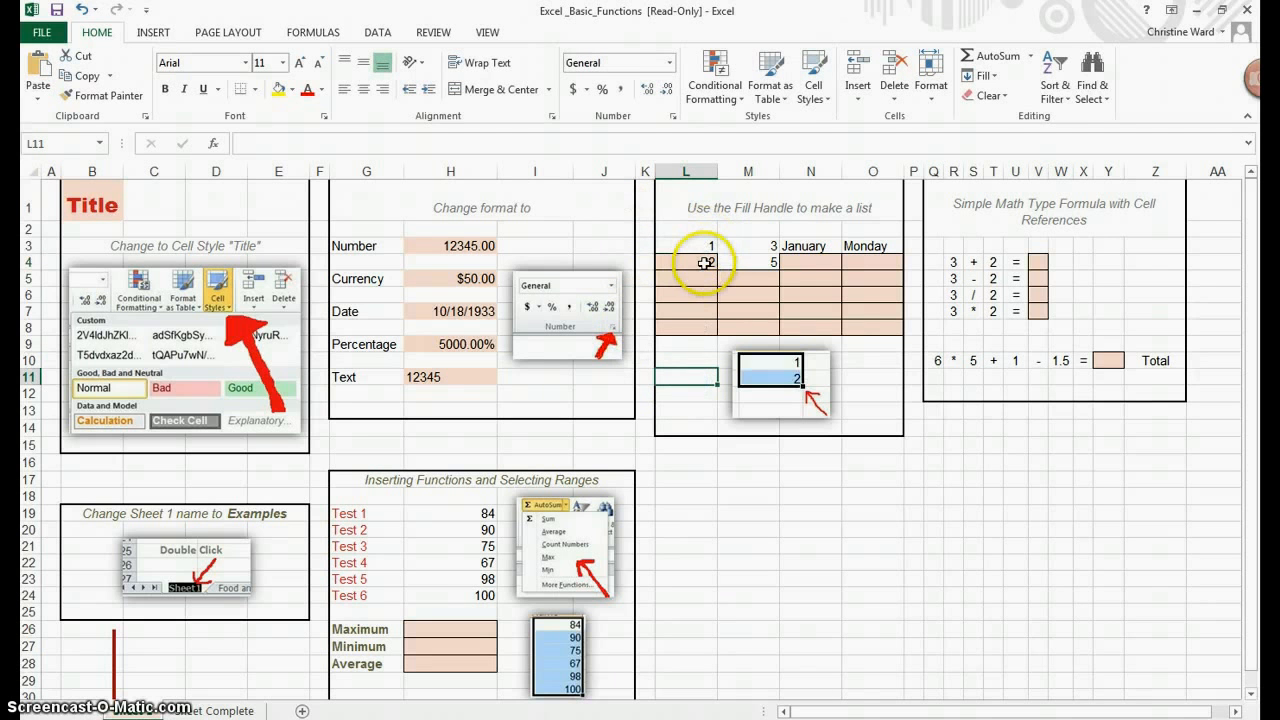
pyautogui.moveTo(707, 245); pyautogui.dragTo(709, 254)
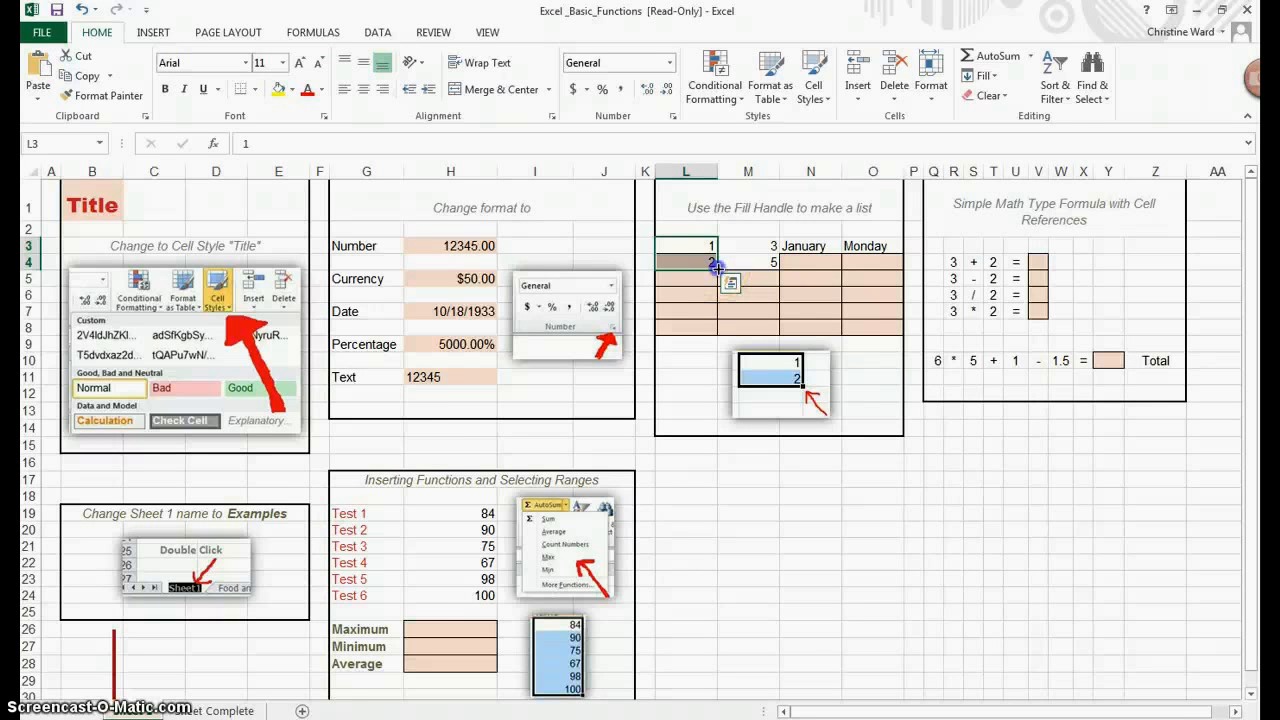
pyautogui.moveTo(716, 272); pyautogui.dragTo(709, 333)
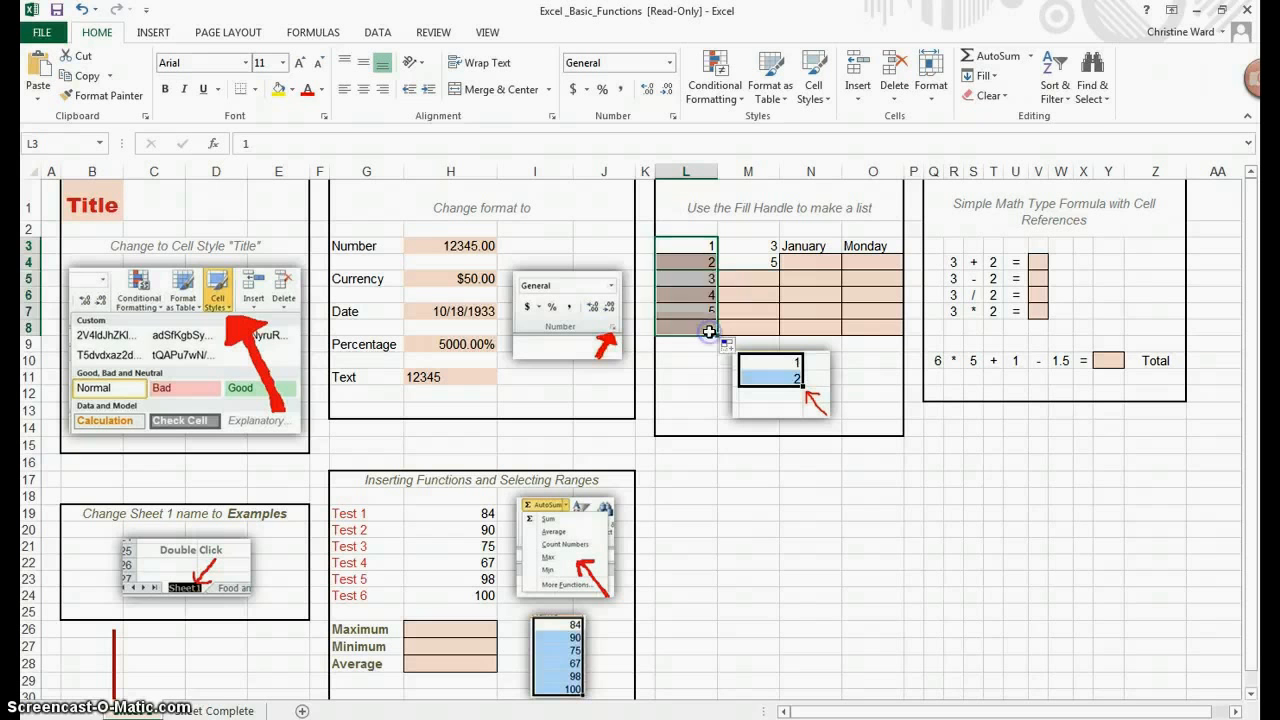
pyautogui.click(676, 348)
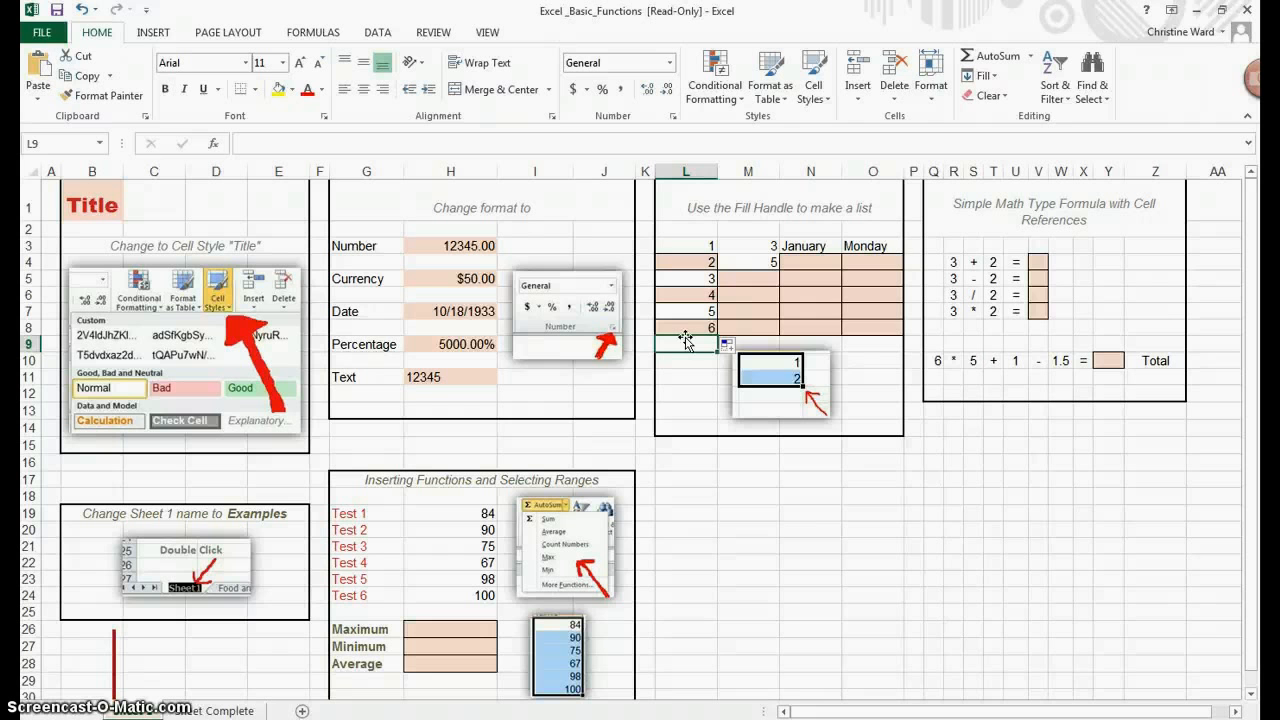
# Step: Extend the 3, 5 series in column M down to row 8 with the fill handle
pyautogui.click(763, 243)
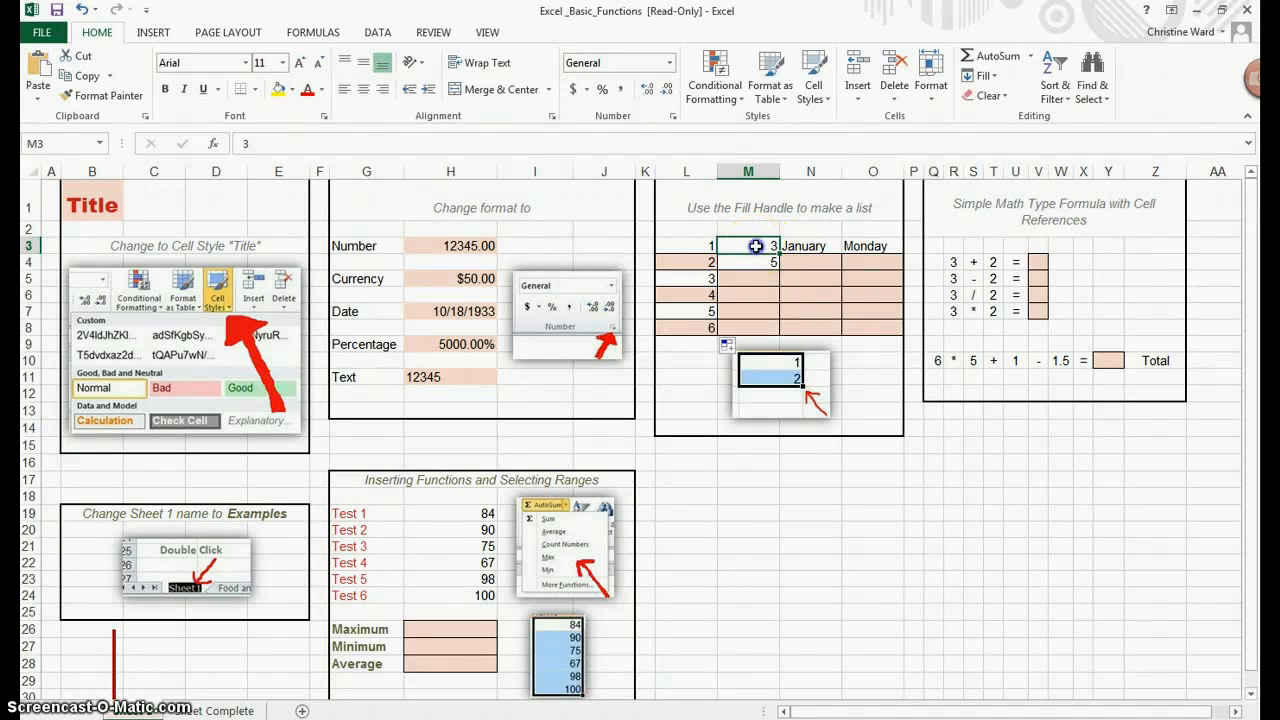
pyautogui.moveTo(752, 248); pyautogui.dragTo(752, 268)
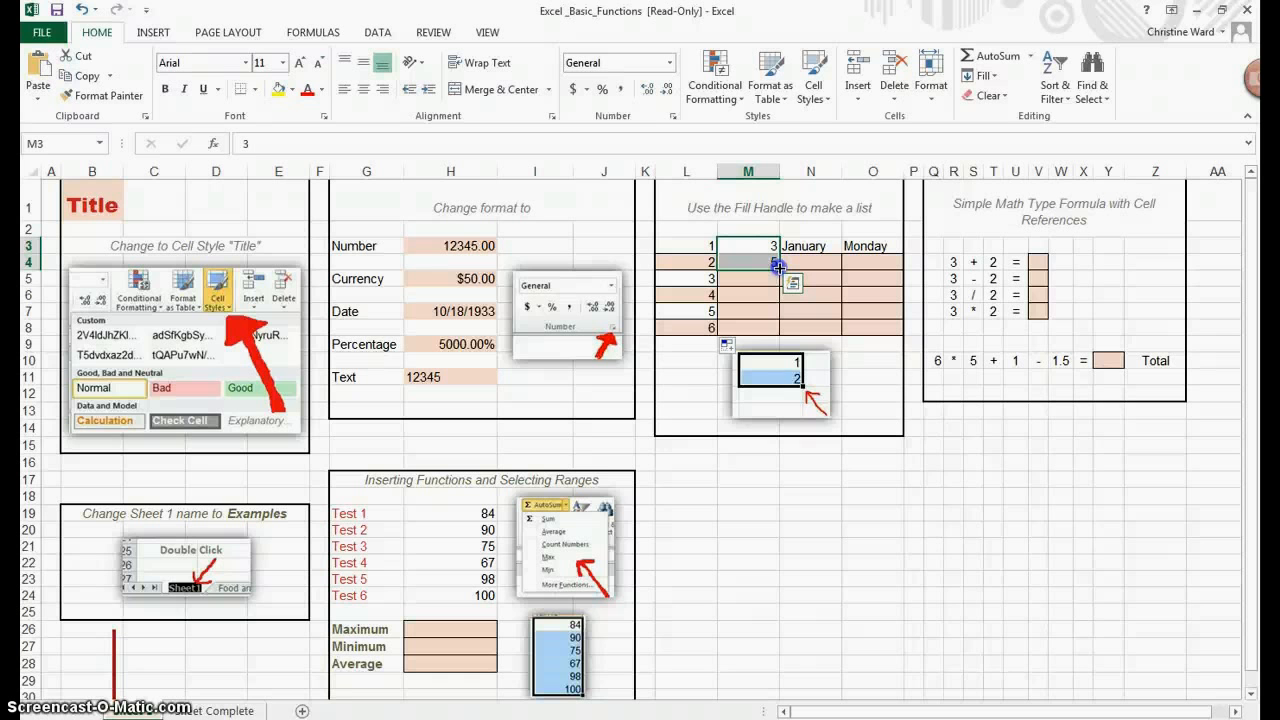
pyautogui.moveTo(778, 268); pyautogui.dragTo(769, 329)
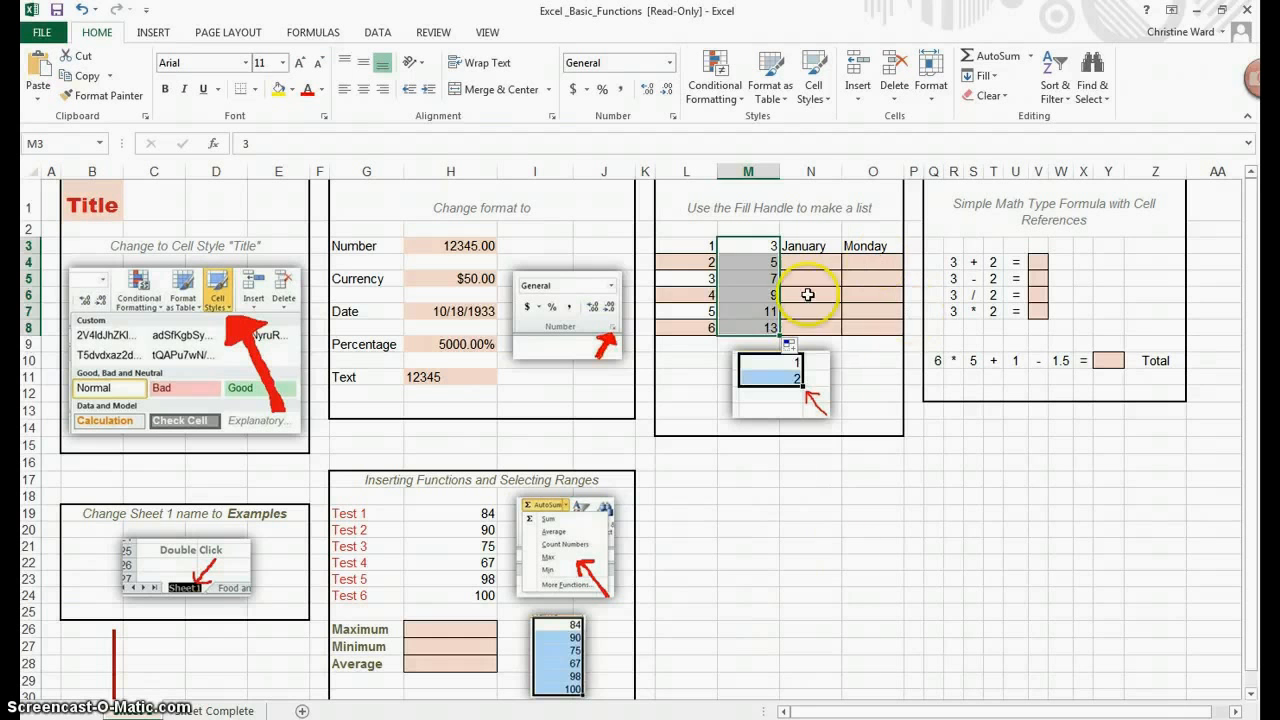
pyautogui.click(912, 375)
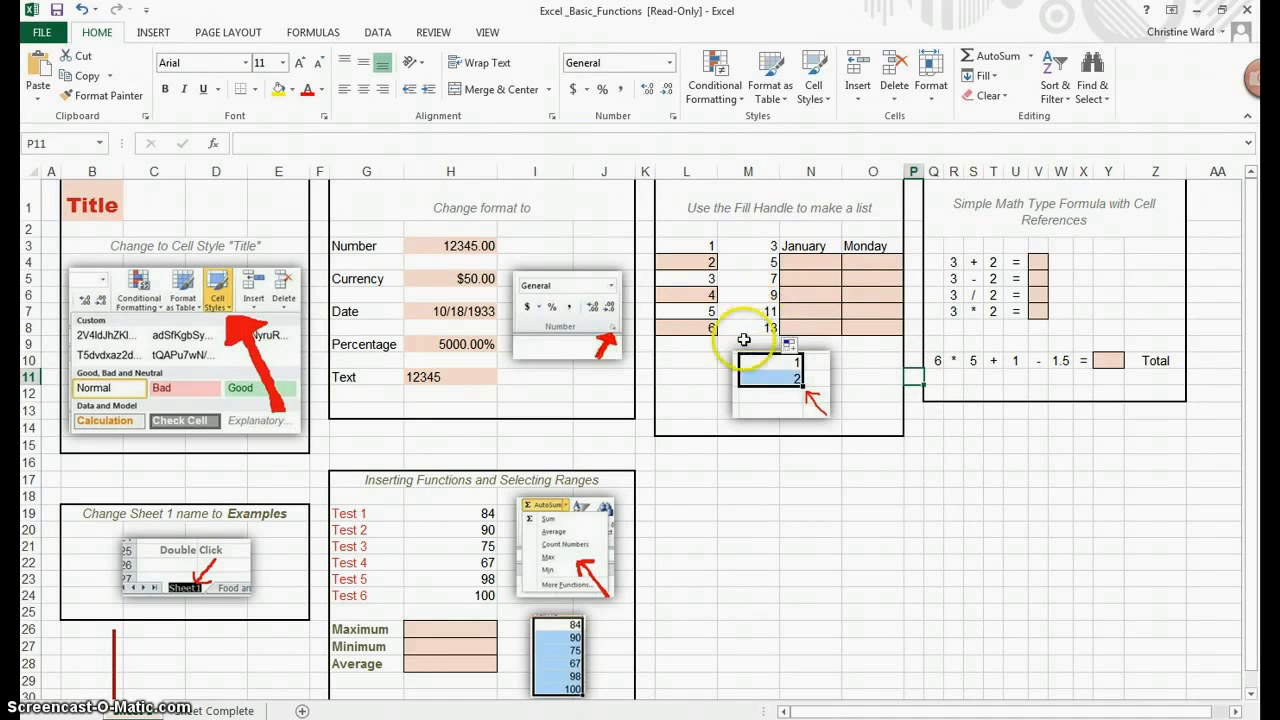
# Step: Fill the months from January down column N to row 8 with the fill handle
pyautogui.click(814, 246)
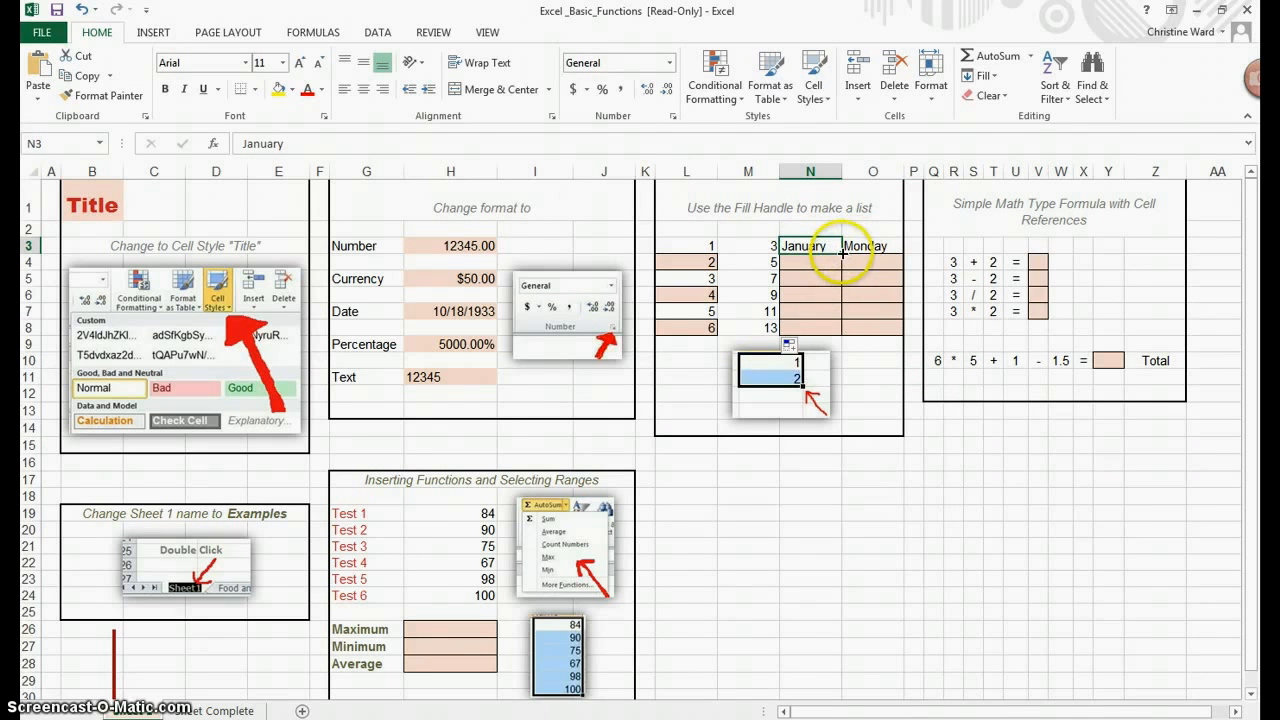
pyautogui.moveTo(842, 252); pyautogui.dragTo(827, 328)
pyautogui.click(873, 428)
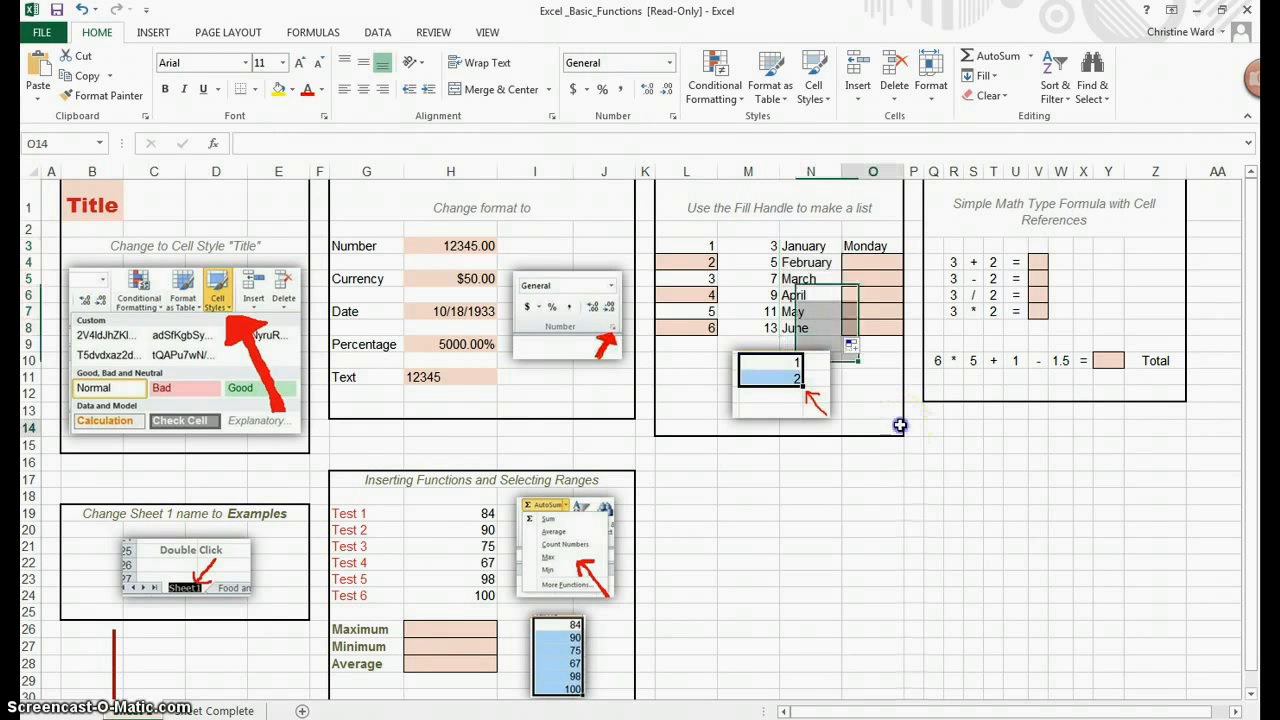
# Step: Fill weekdays from Monday down column O to row 8 with the fill handle and widen column O to fit them
pyautogui.click(886, 244)
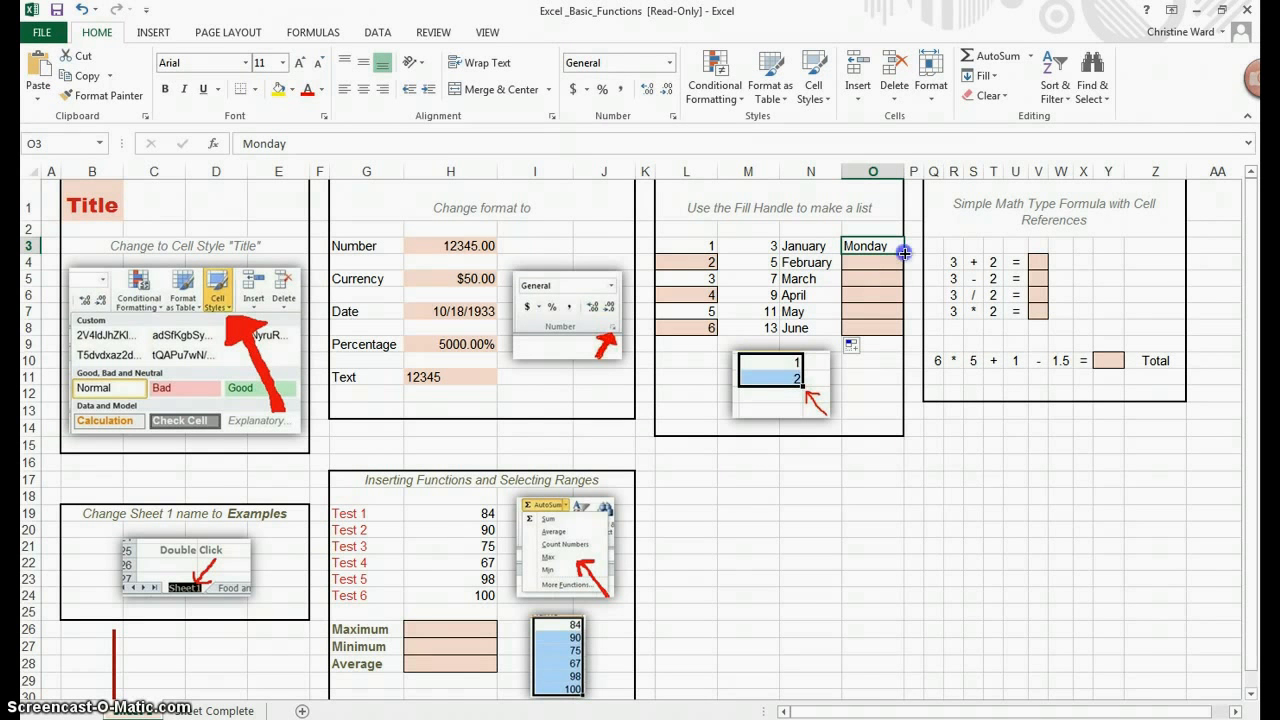
pyautogui.moveTo(903, 257); pyautogui.dragTo(887, 330)
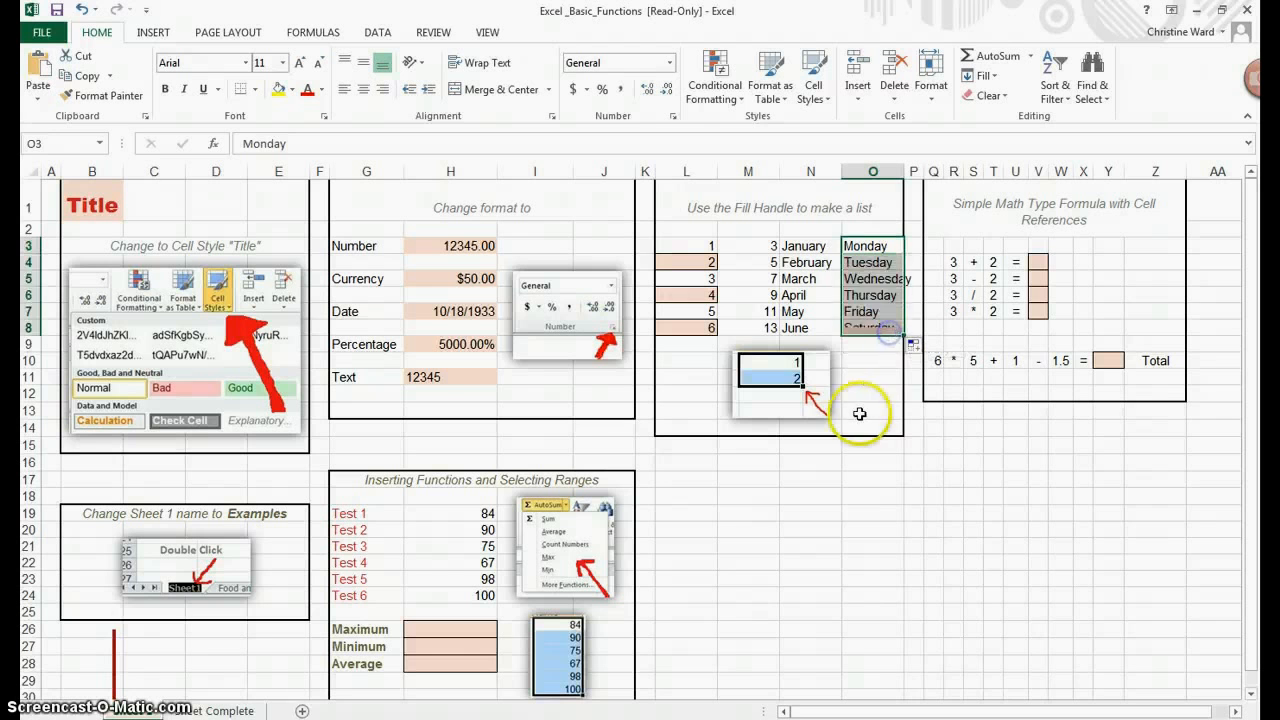
pyautogui.click(859, 414)
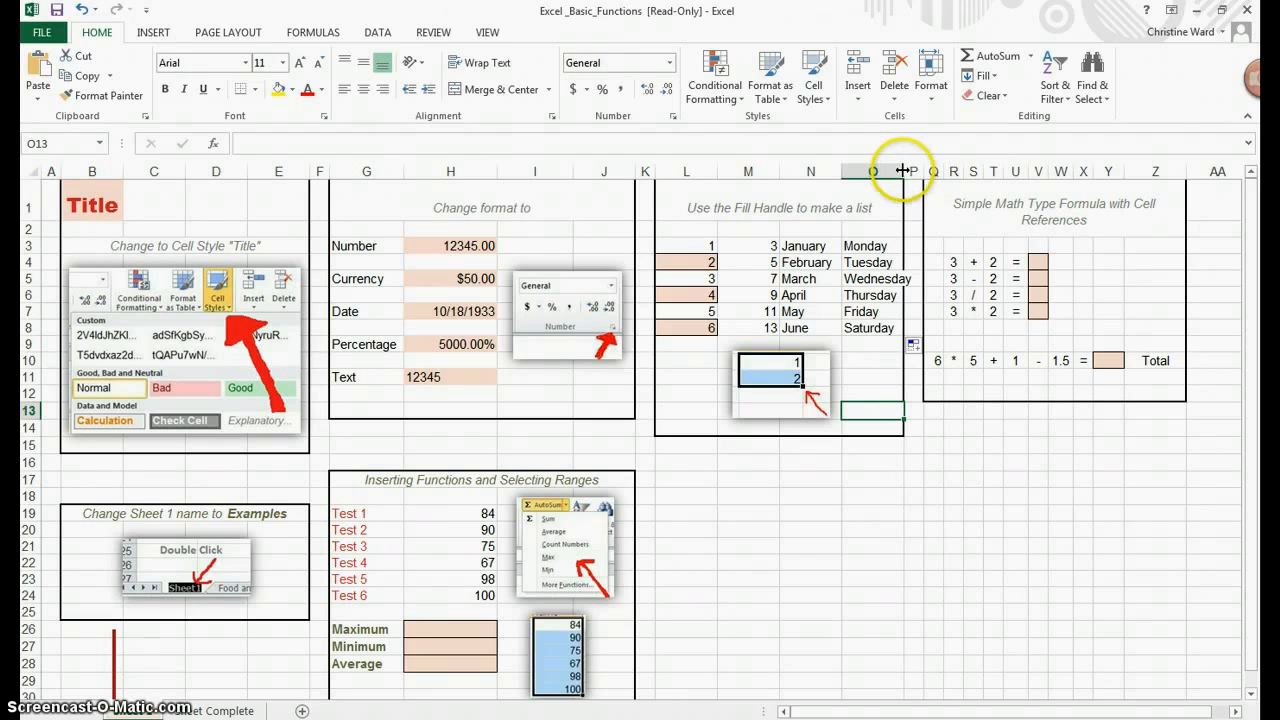
pyautogui.moveTo(903, 171); pyautogui.dragTo(917, 170)
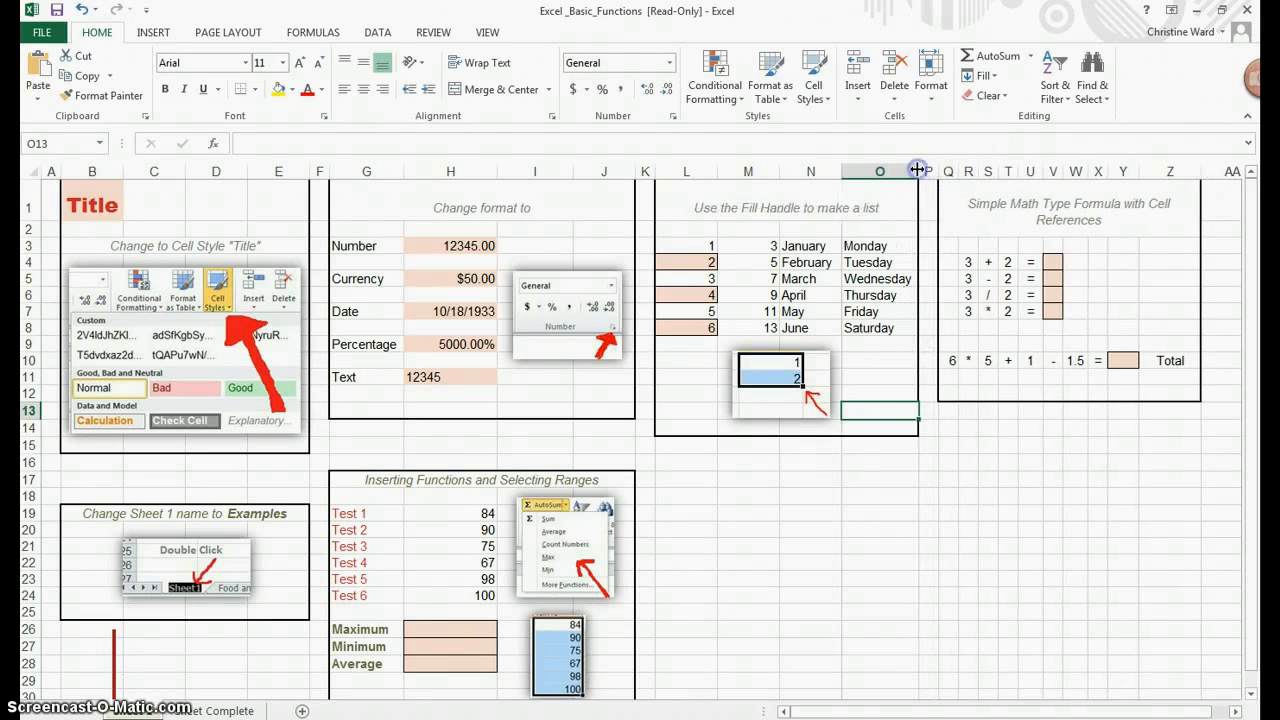
pyautogui.click(932, 512)
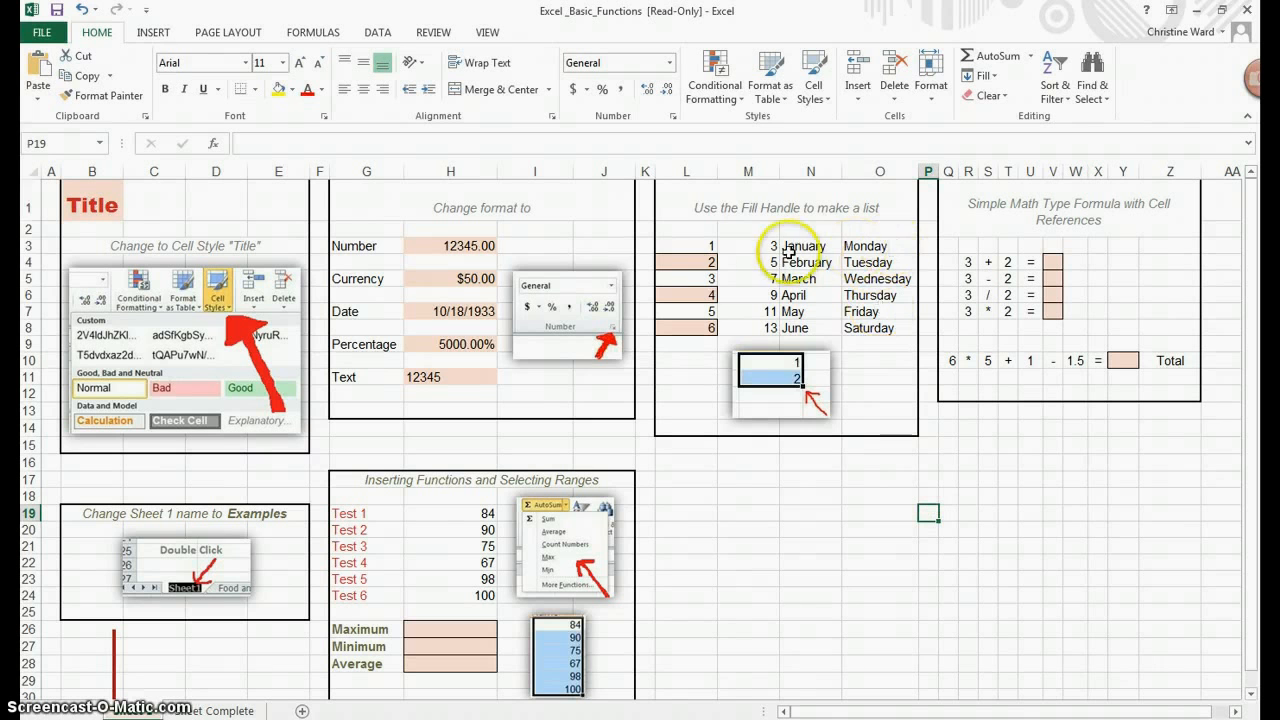
# Step: Center-align the contents of the list range L3:O8
pyautogui.moveTo(707, 249); pyautogui.dragTo(868, 333)
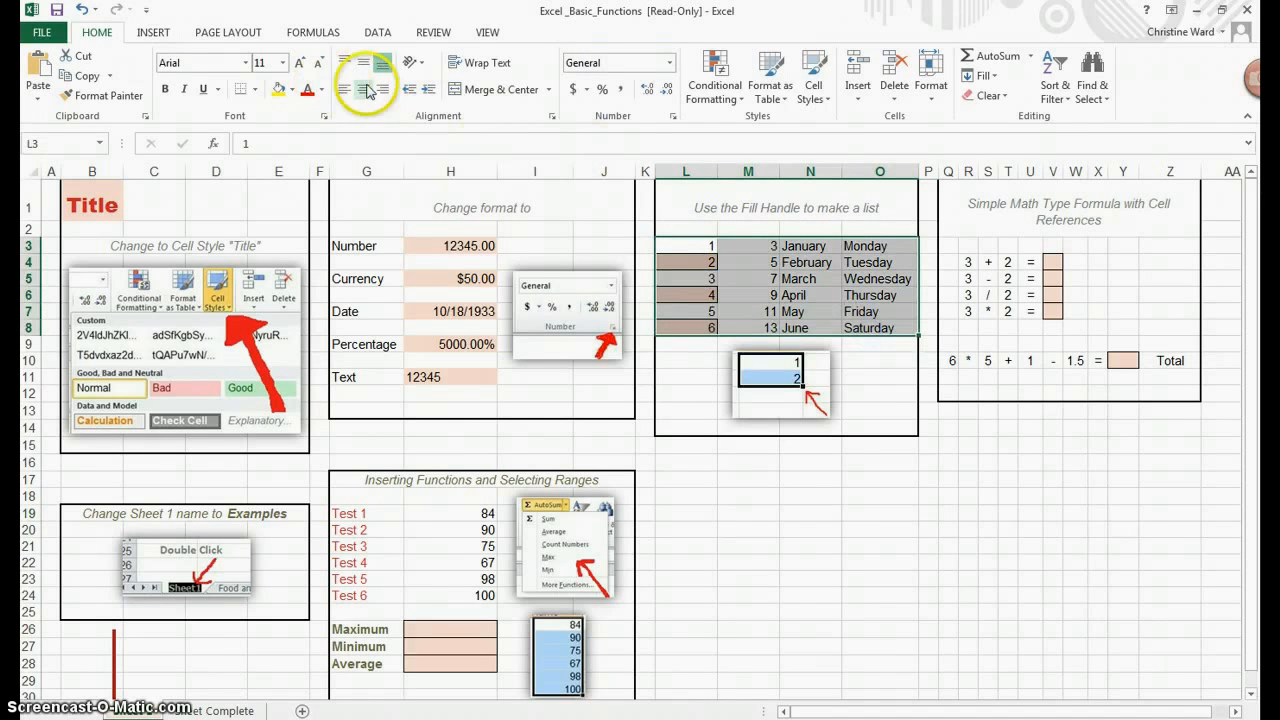
pyautogui.click(365, 92)
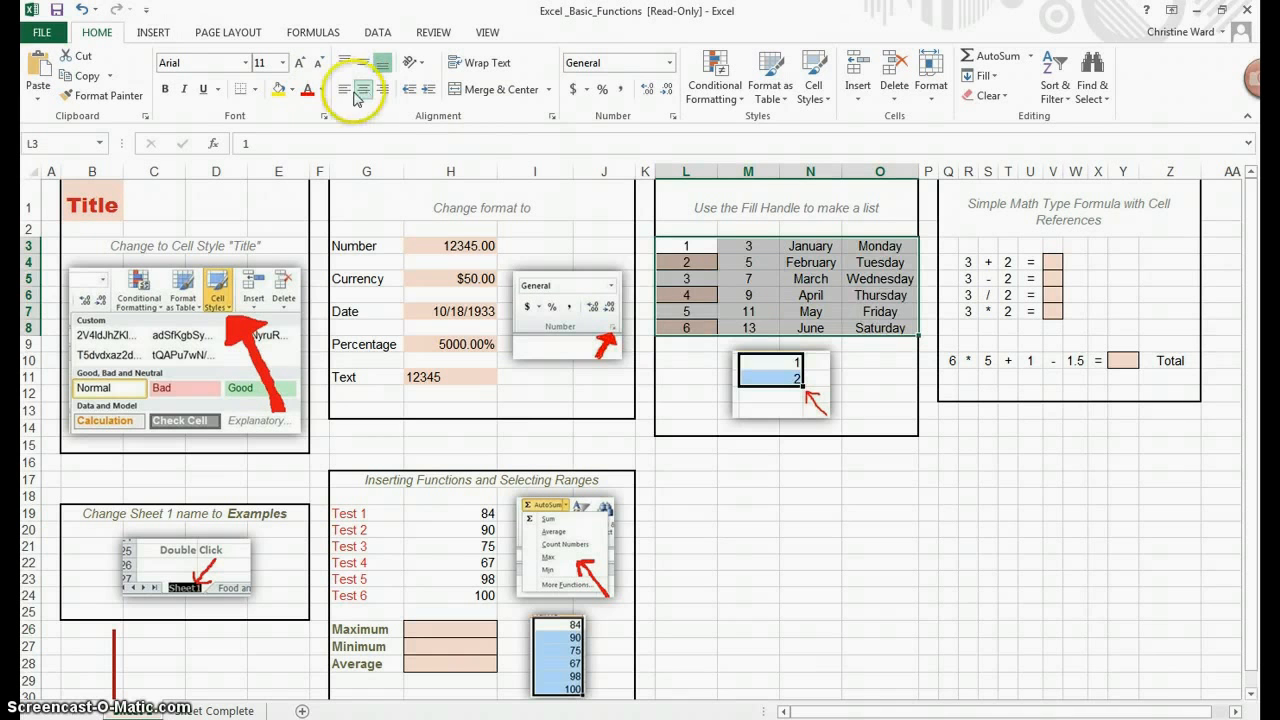
pyautogui.click(344, 90)
pyautogui.click(384, 92)
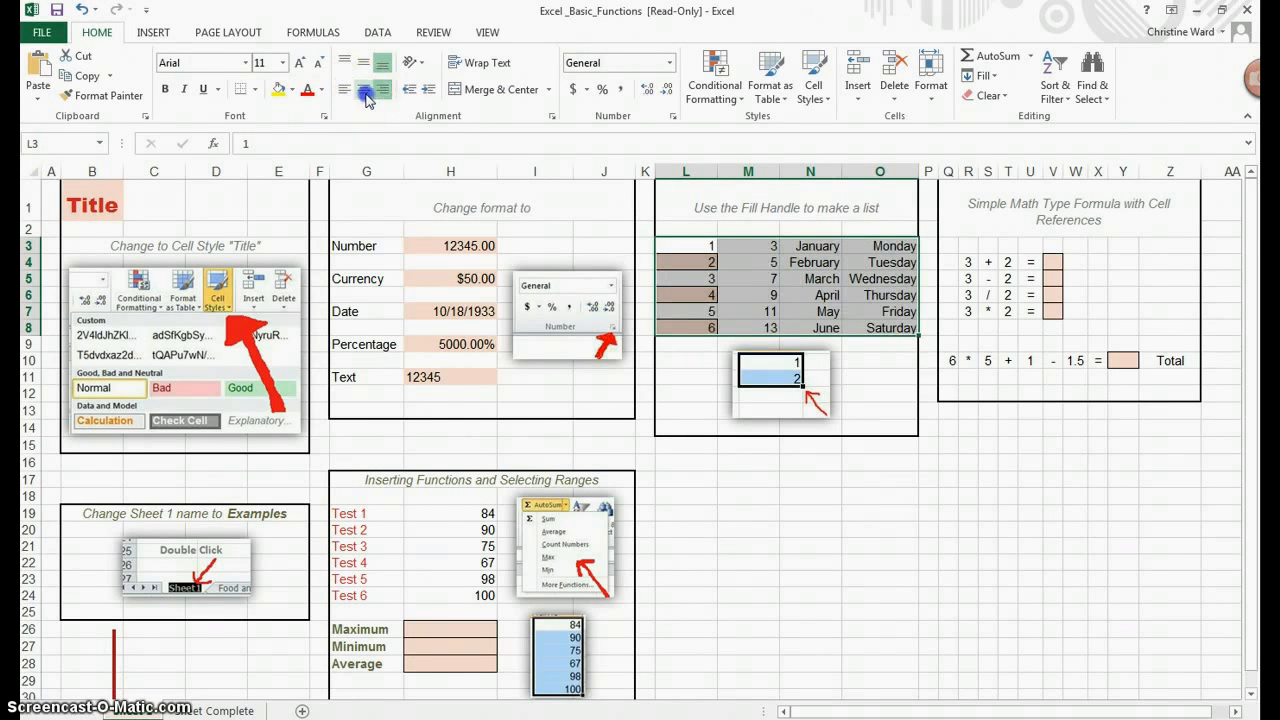
pyautogui.click(364, 92)
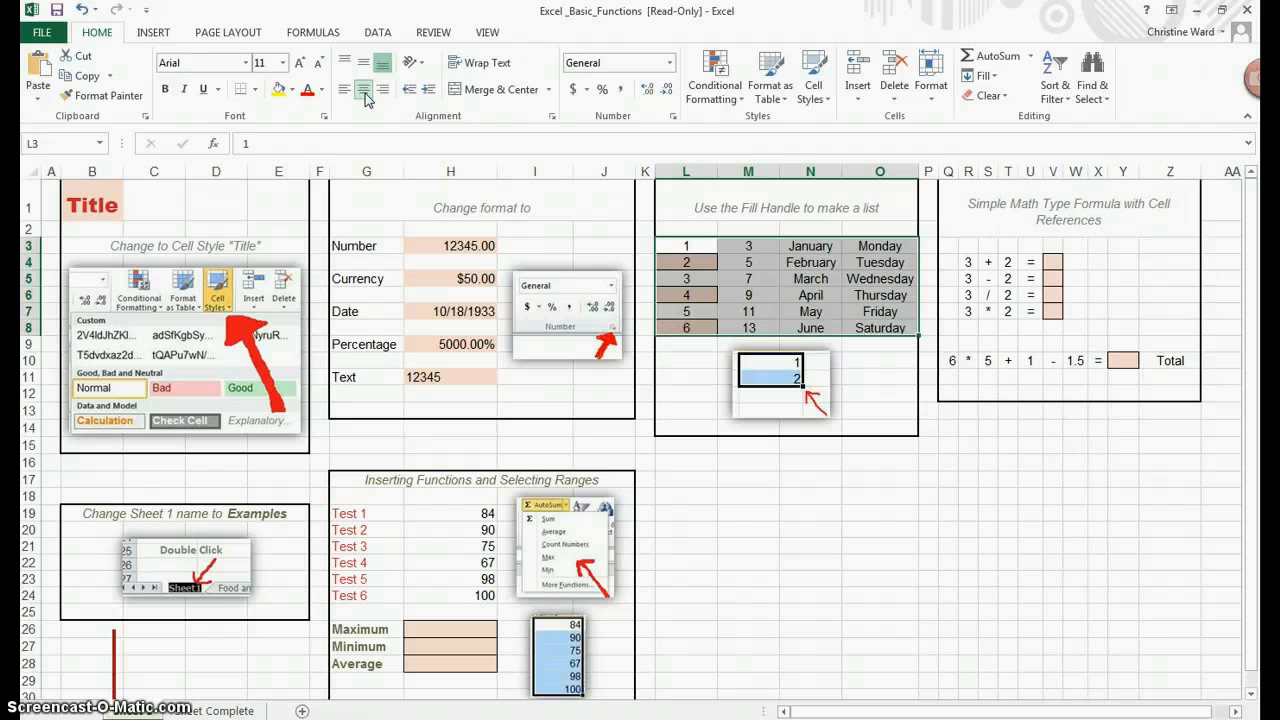
# Step: Apply a theme font color to the list range and fill its cells with a gold theme shade
pyautogui.click(321, 89)
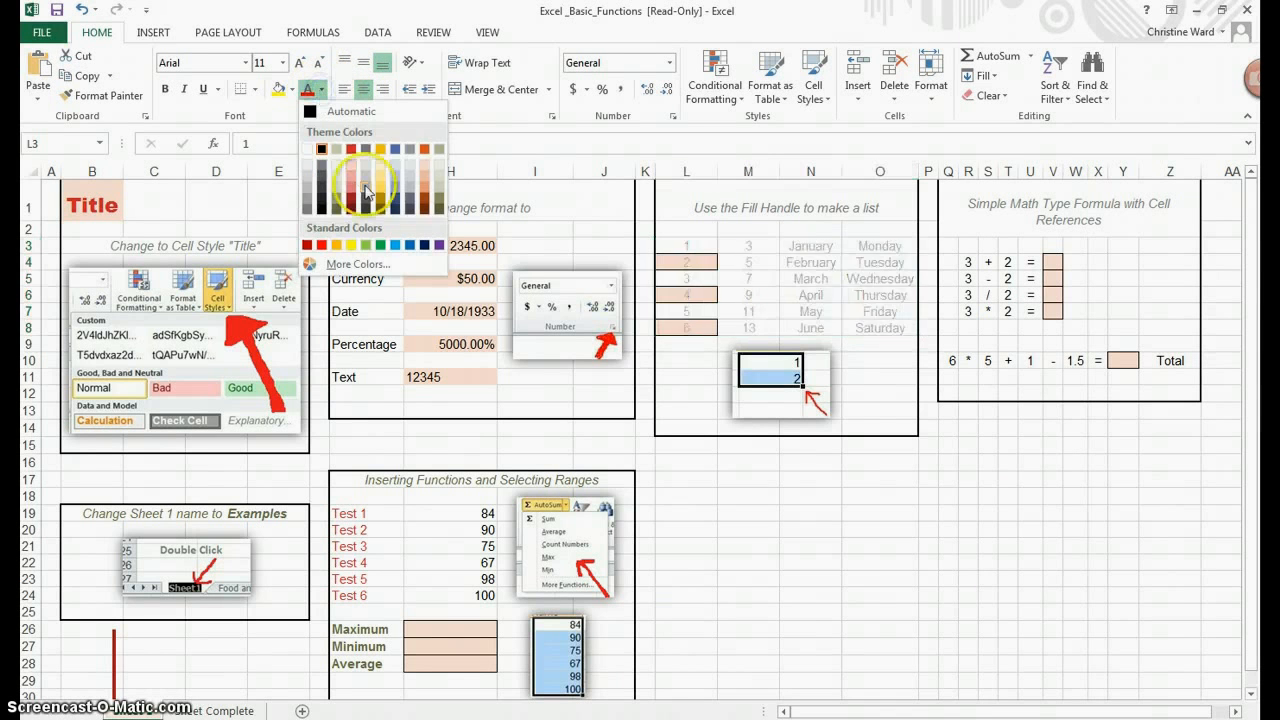
pyautogui.click(395, 150)
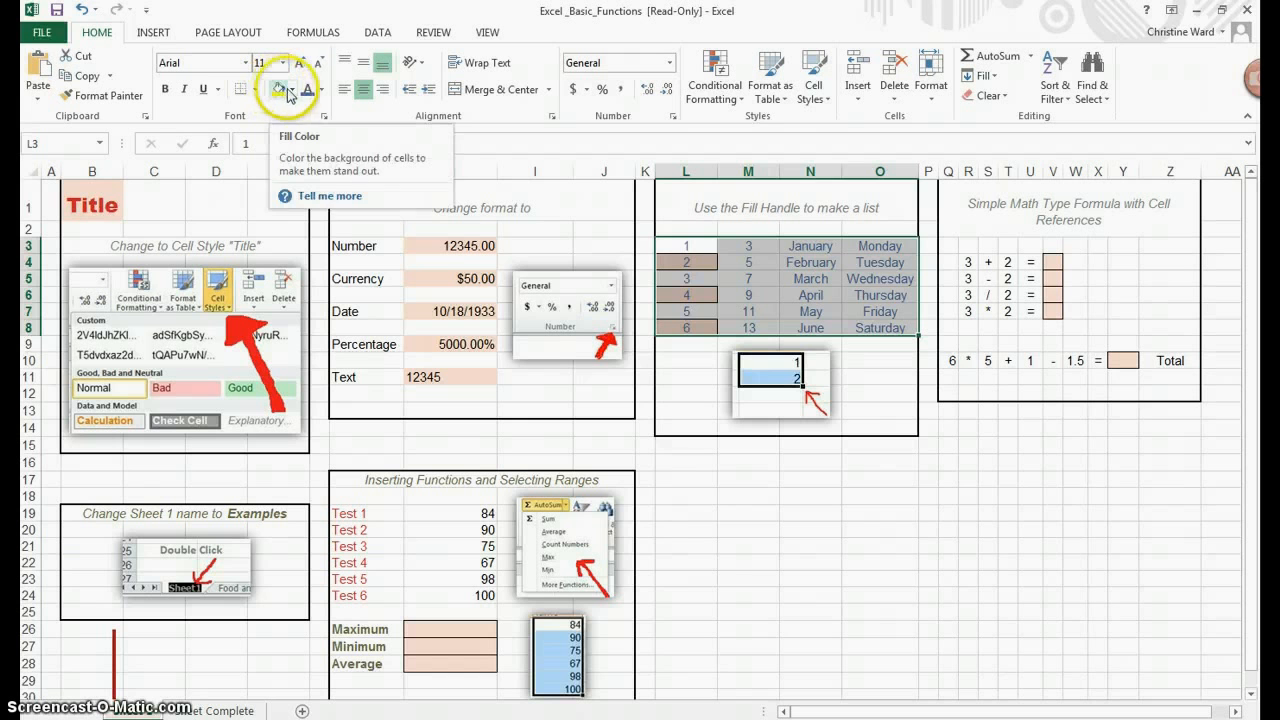
pyautogui.click(290, 90)
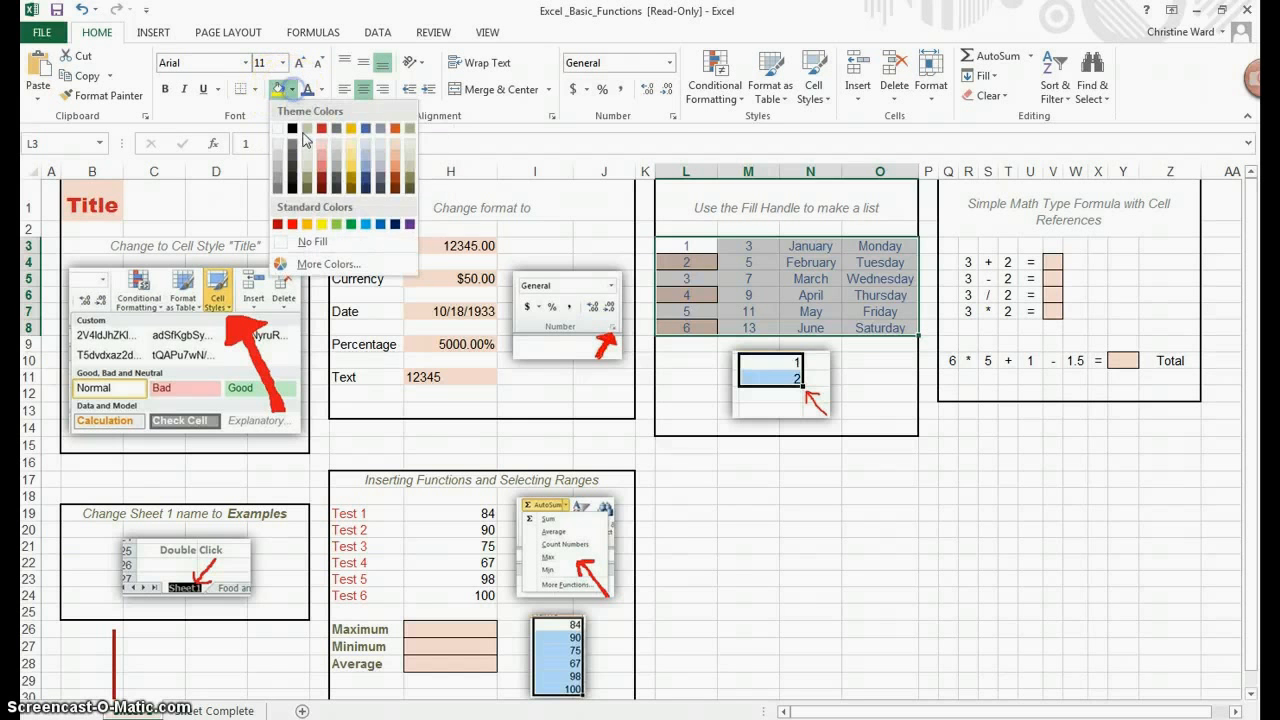
pyautogui.click(355, 162)
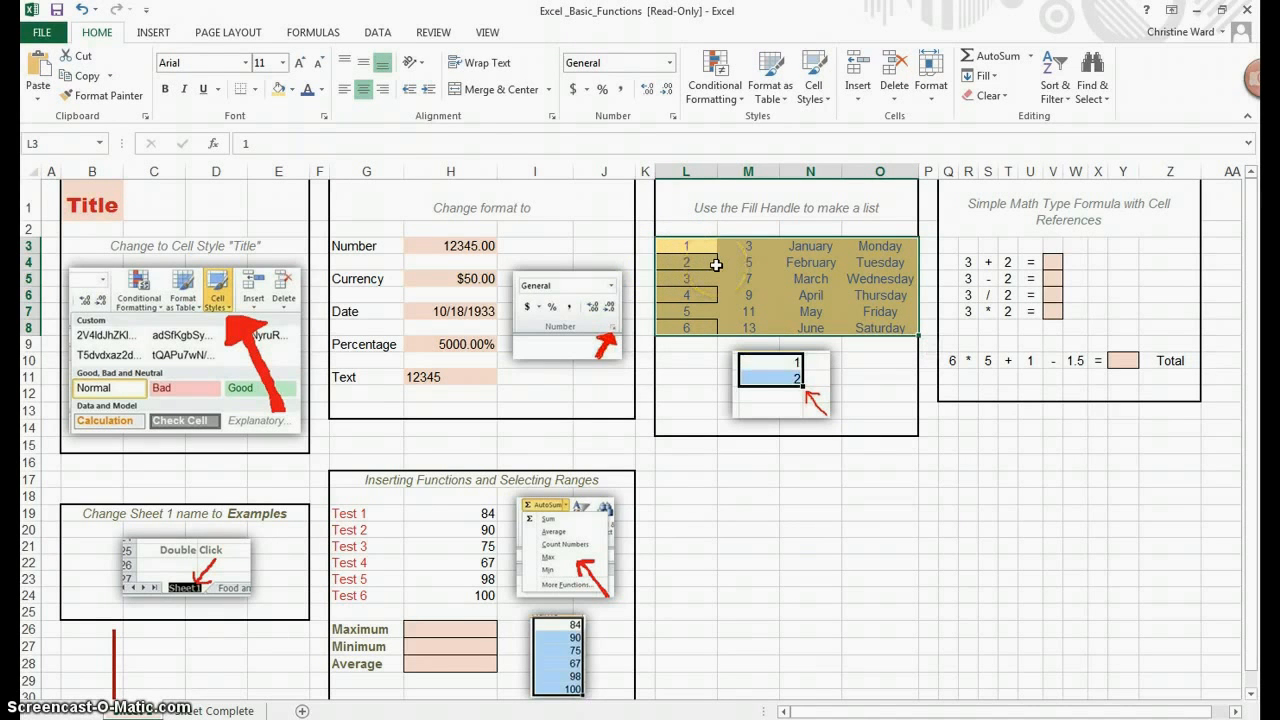
# Step: Add All Borders to the list range L3:O8
pyautogui.click(256, 92)
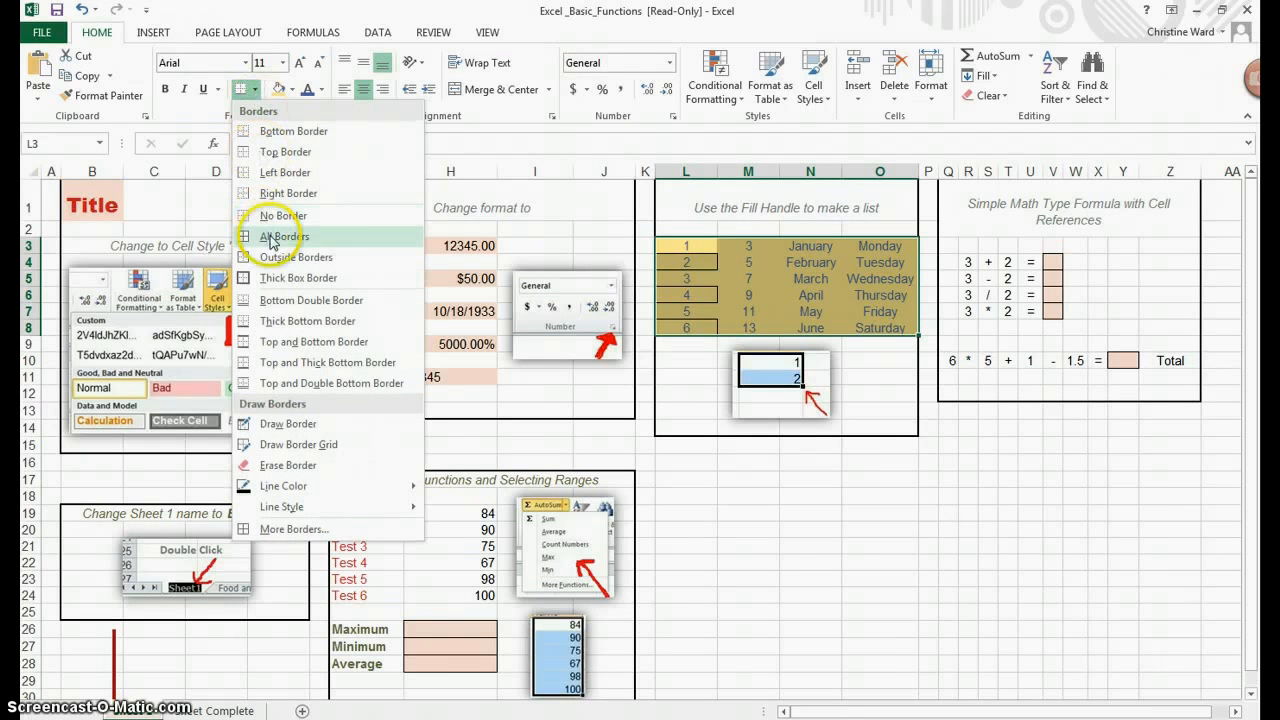
pyautogui.click(364, 238)
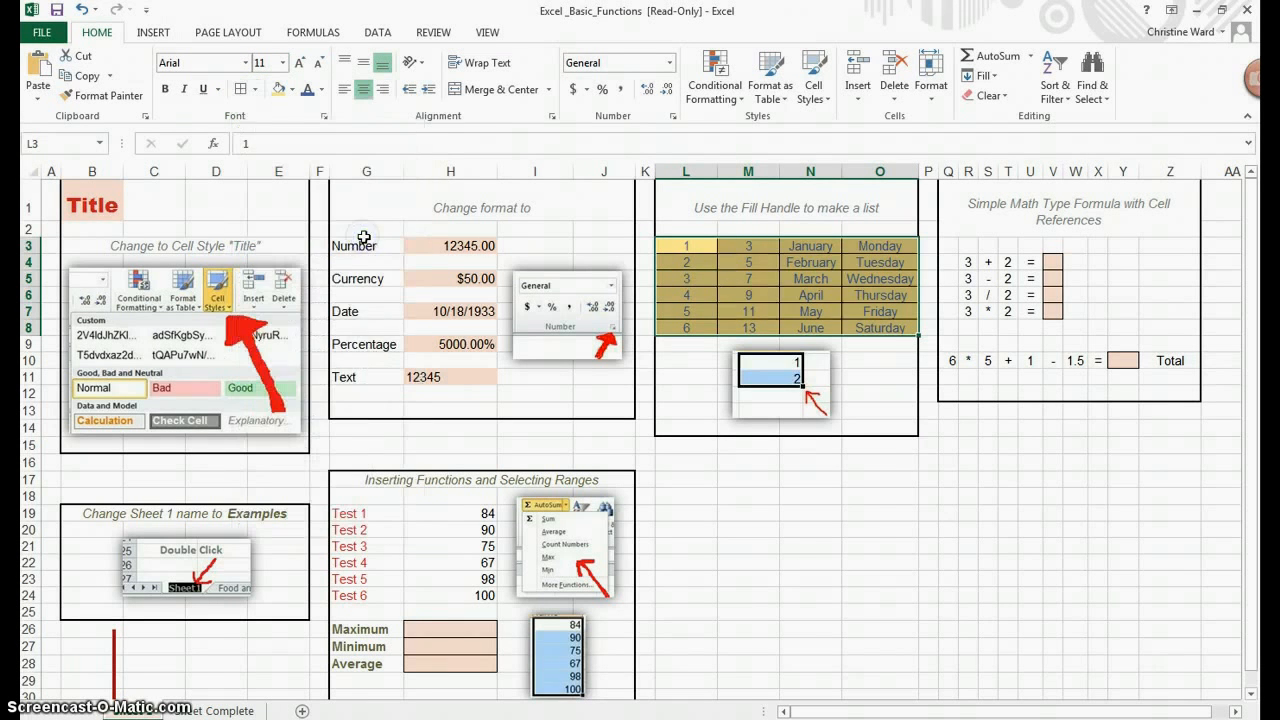
pyautogui.click(903, 546)
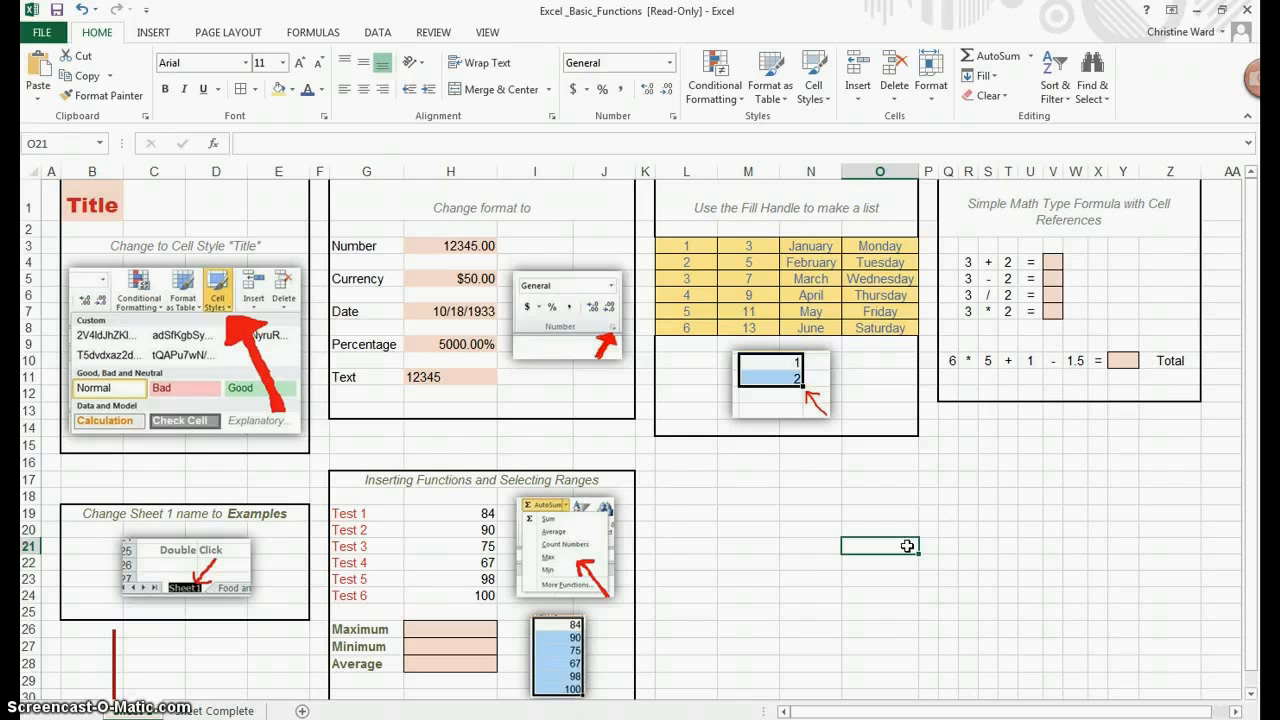